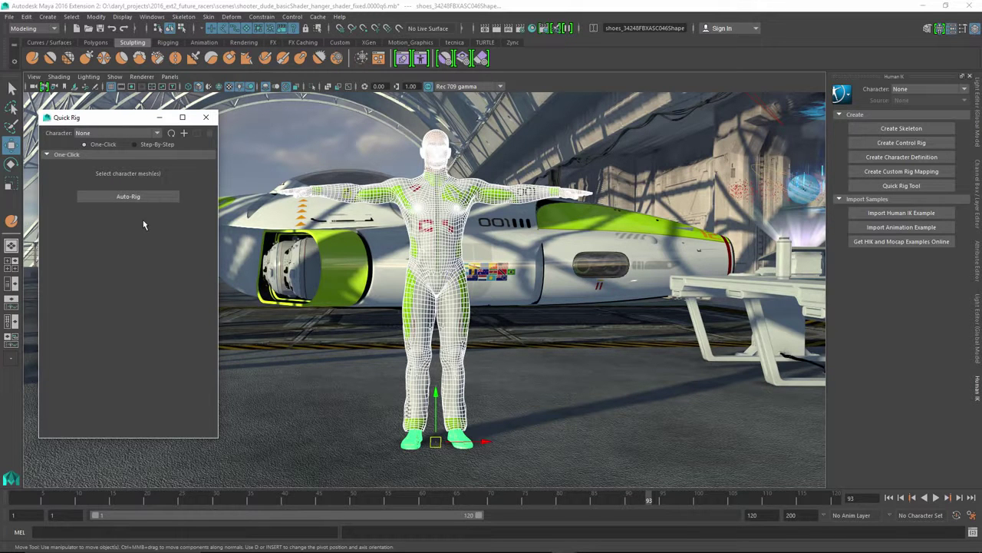
# - Switch Quick Rig to Step-By-Step mode, add the selected character meshes to the geometry list, and deselect them in the scene
pyautogui.click(135, 144)
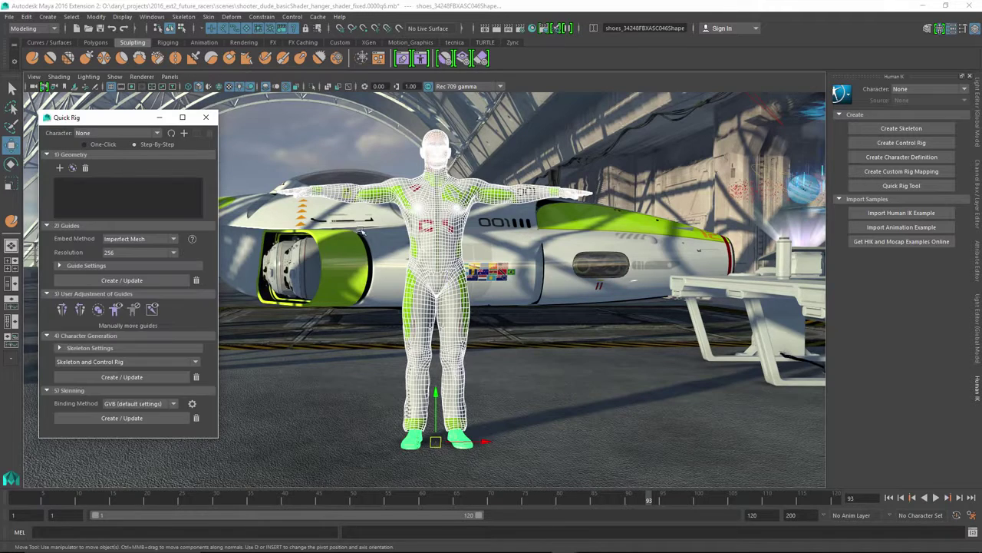
pyautogui.scroll(3, 522, 292)
pyautogui.scroll(2, 504, 257)
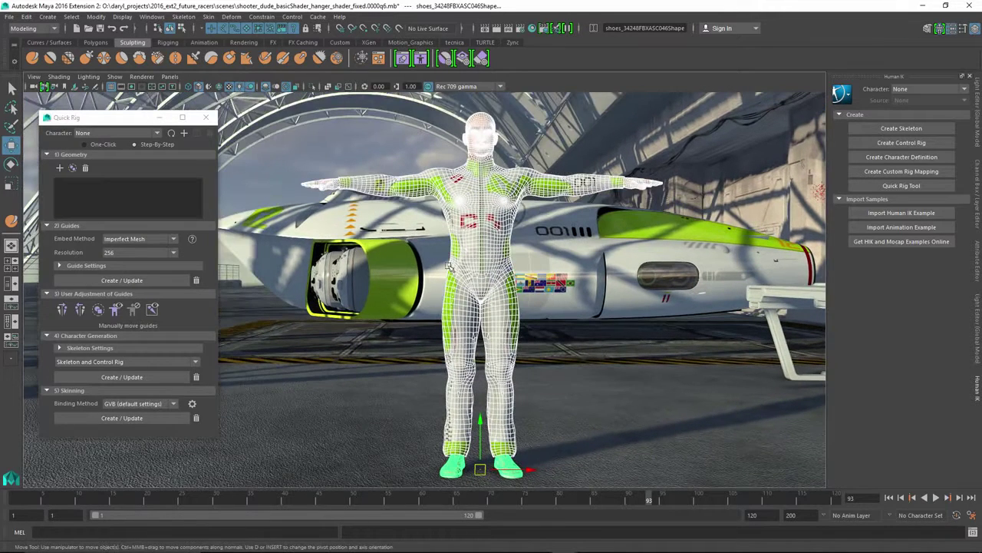
pyautogui.click(59, 168)
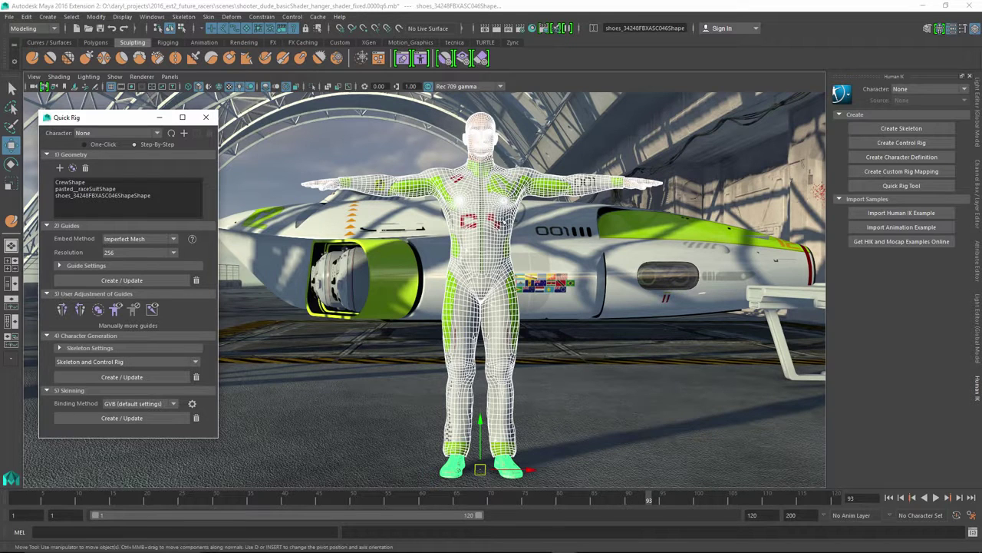
pyautogui.click(341, 167)
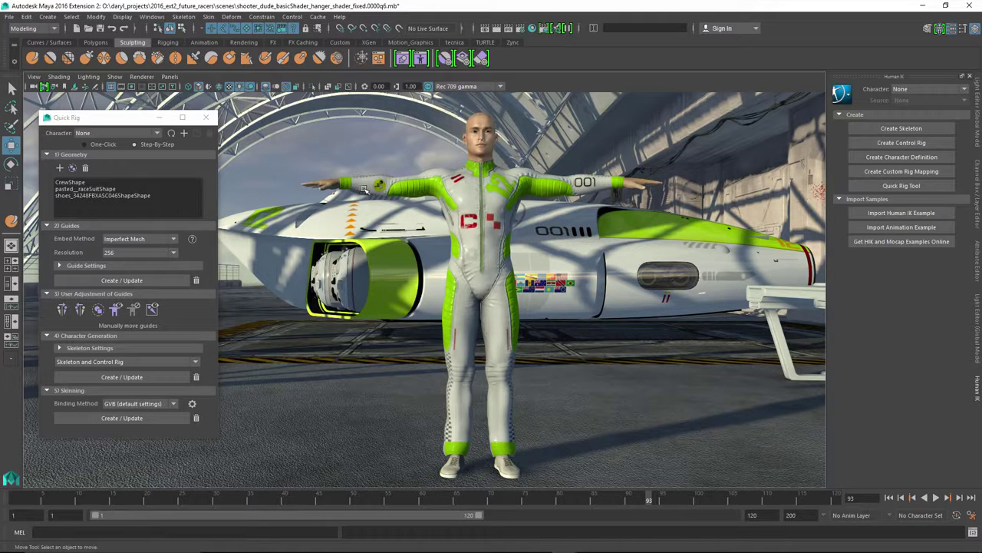
# - Review the available embed methods and read the description of the Imperfect Mesh method
pyautogui.click(142, 240)
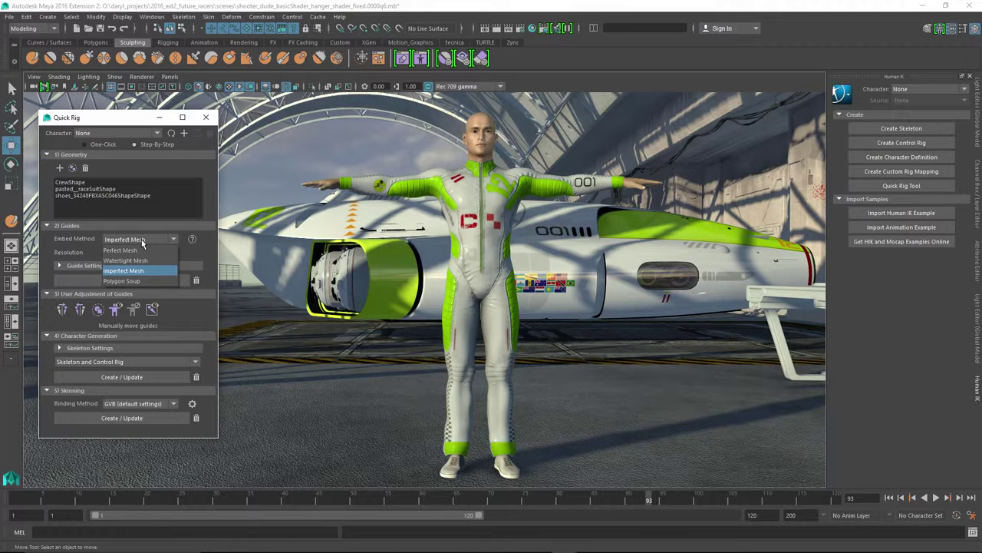
pyautogui.click(206, 250)
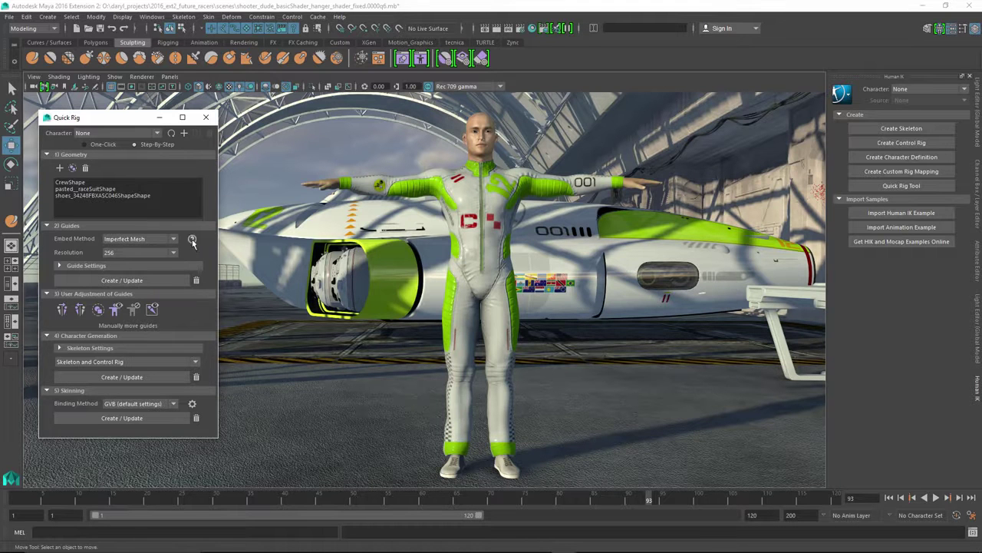
pyautogui.click(191, 239)
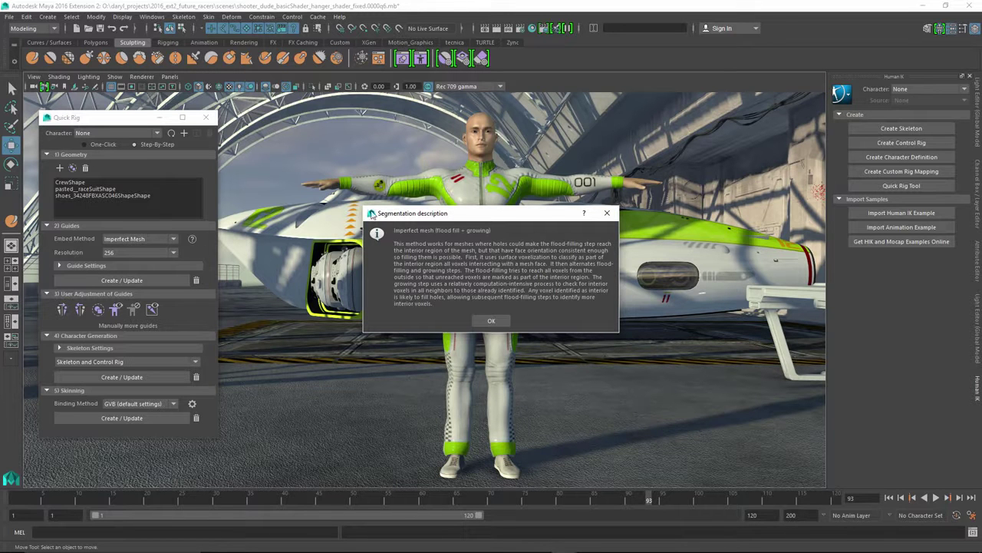
pyautogui.click(608, 214)
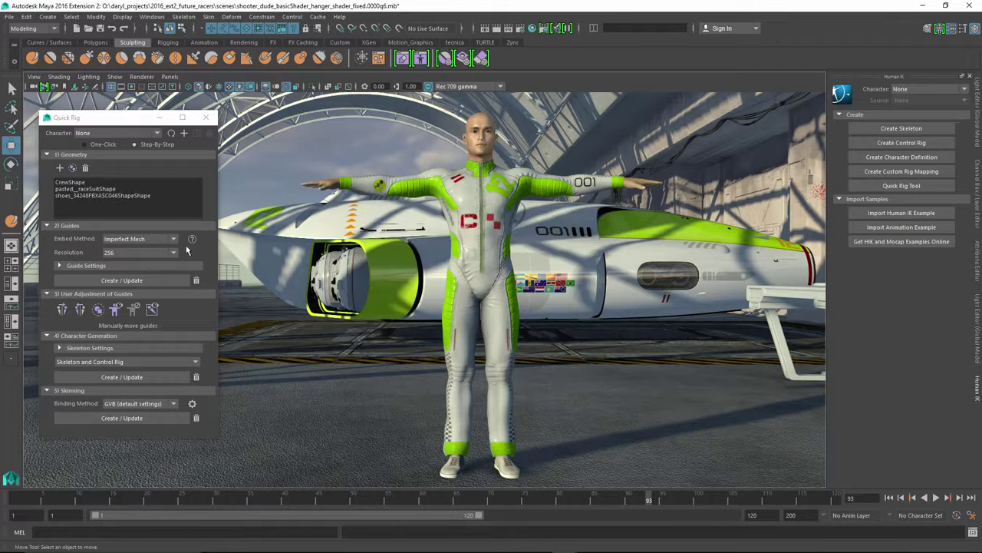
# - Expand the guide settings and create the joint guides using the Imperfect Mesh embed method at 256 resolution
pyautogui.click(59, 266)
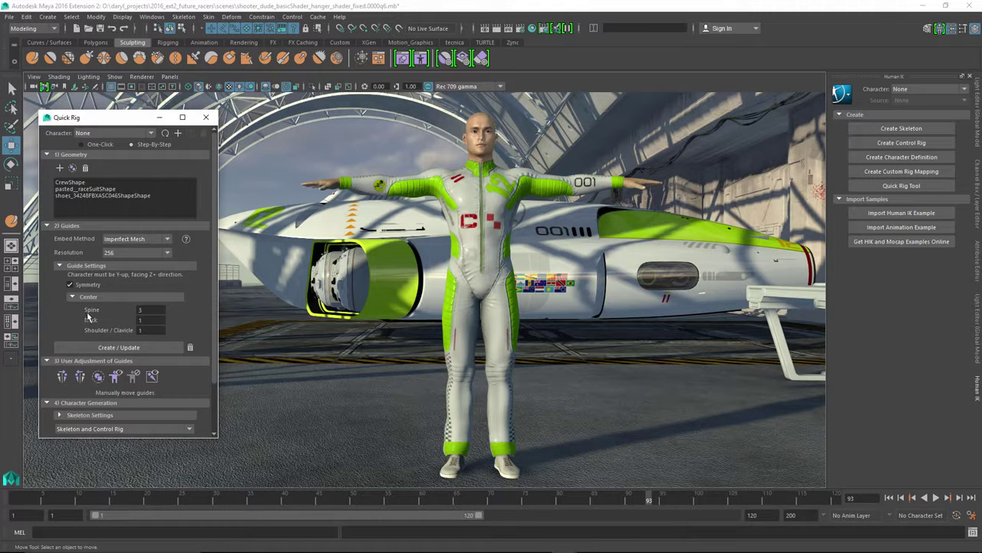
pyautogui.click(120, 349)
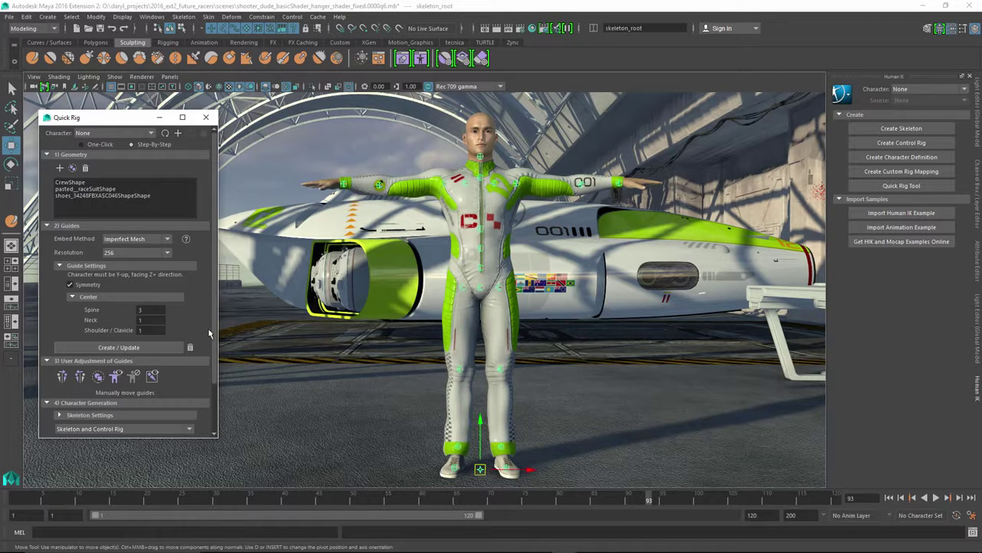
# - Move the shoulders guide at the character's chest slightly upward along the spine
pyautogui.scroll(-2, 213, 330)
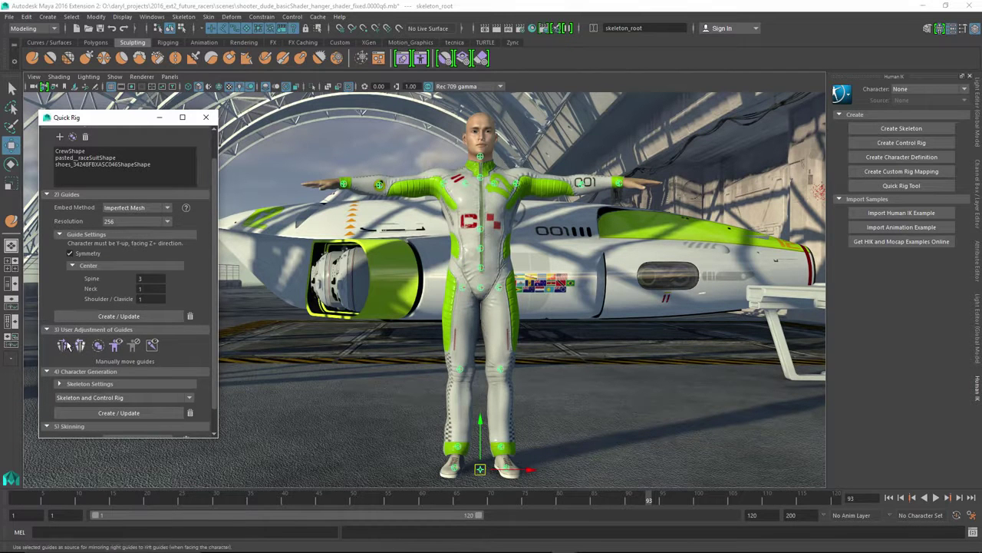
pyautogui.click(482, 227)
pyautogui.moveTo(483, 187); pyautogui.dragTo(483, 174)
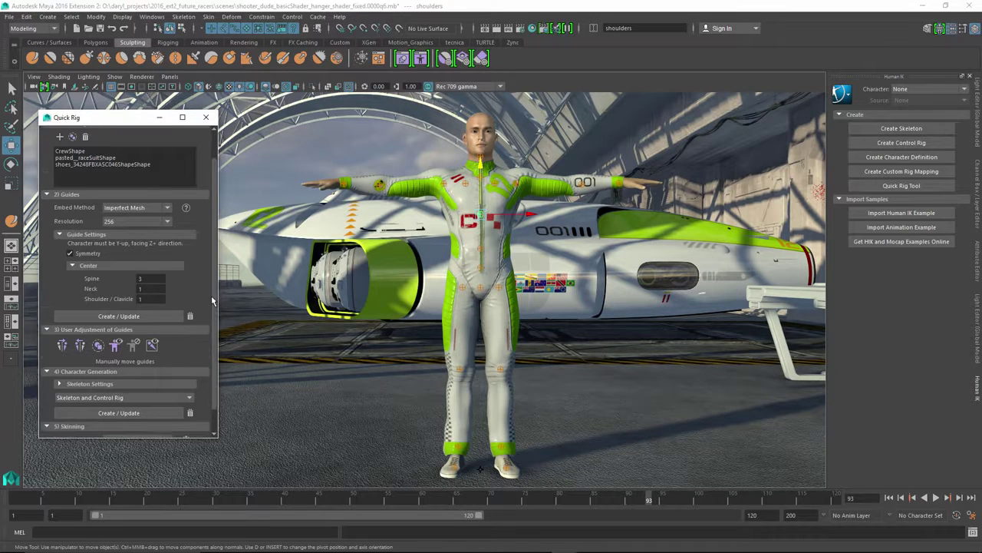
# - Generate the character with the Skeleton and Control Rig option
pyautogui.moveTo(211, 293); pyautogui.dragTo(212, 322)
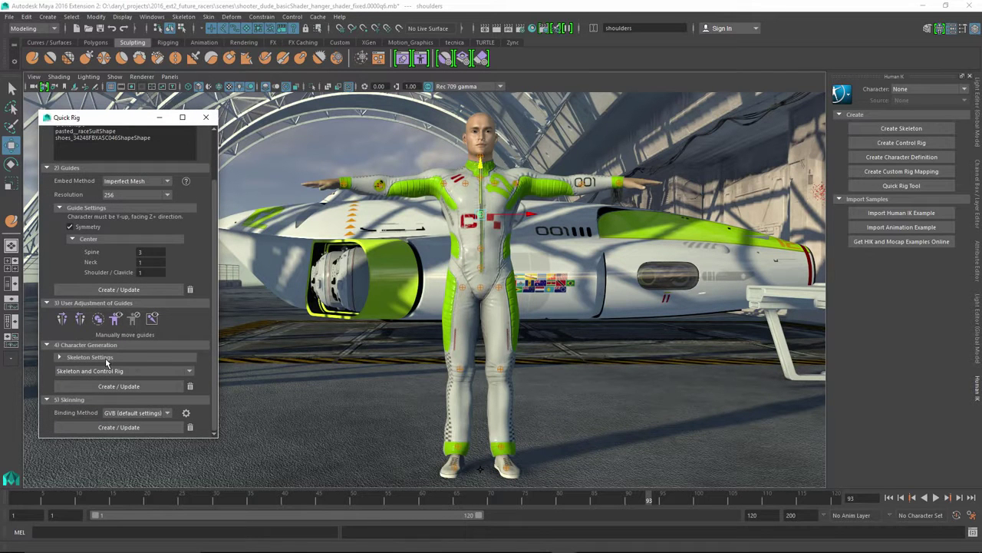
pyautogui.click(127, 370)
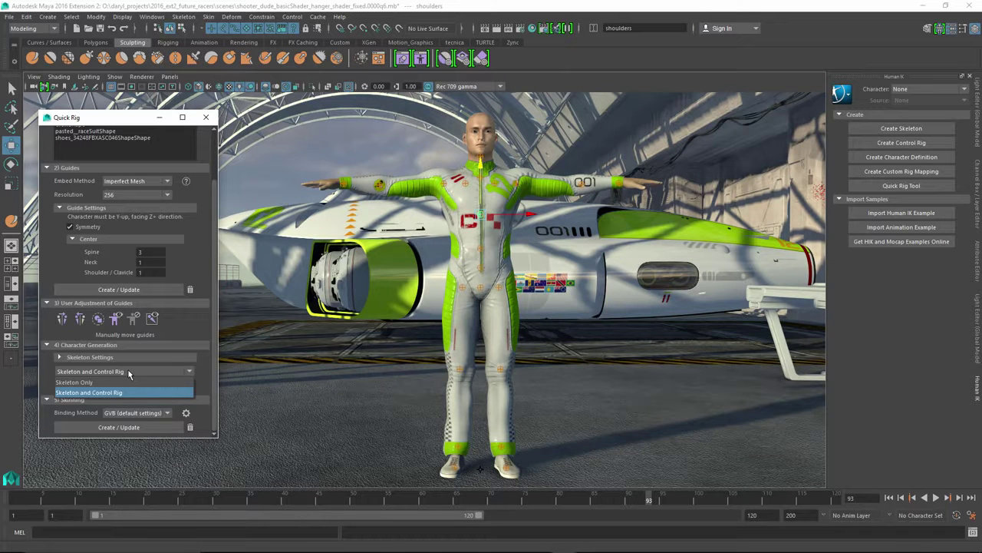
pyautogui.click(205, 376)
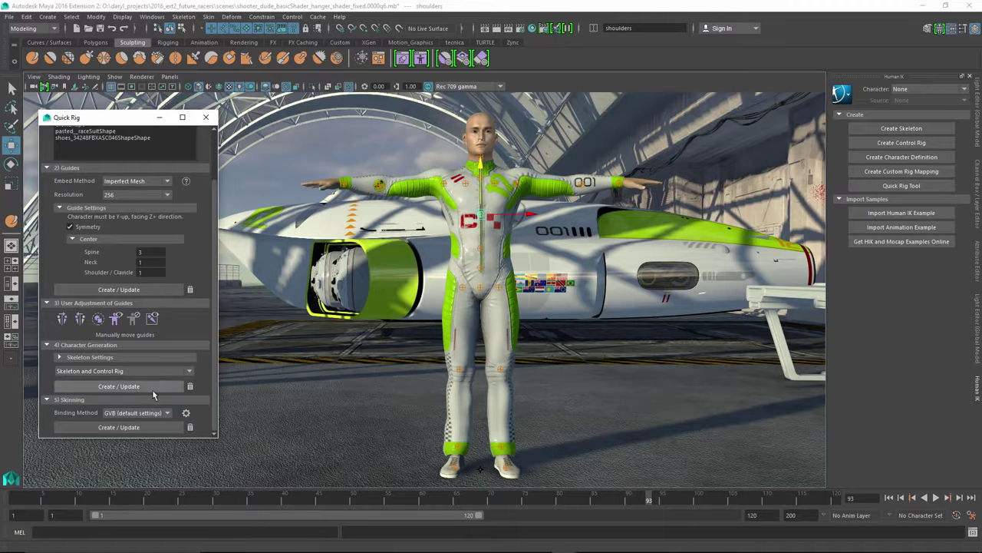
pyautogui.click(143, 387)
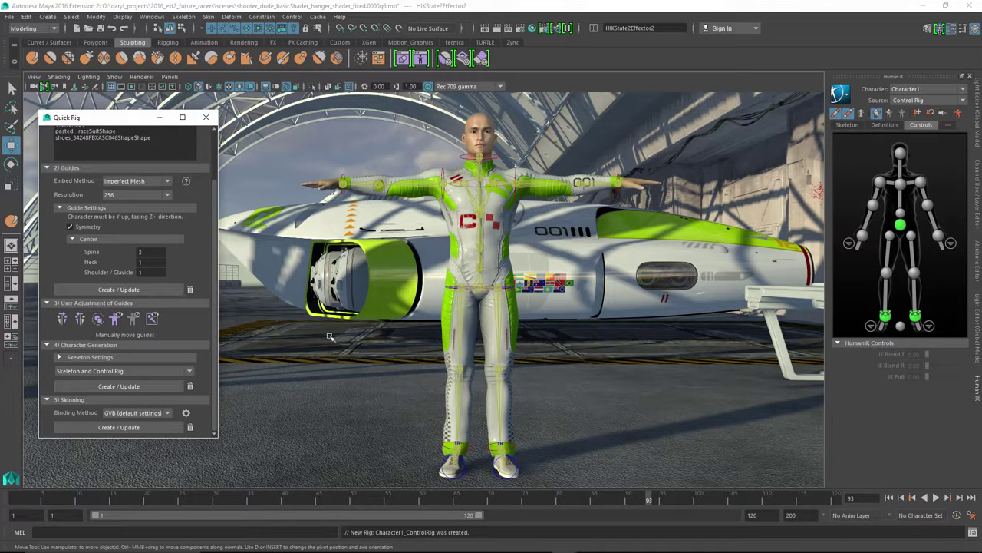
# - Bind the character meshes to the skeleton with the GVB (default settings) binding method
pyautogui.click(147, 415)
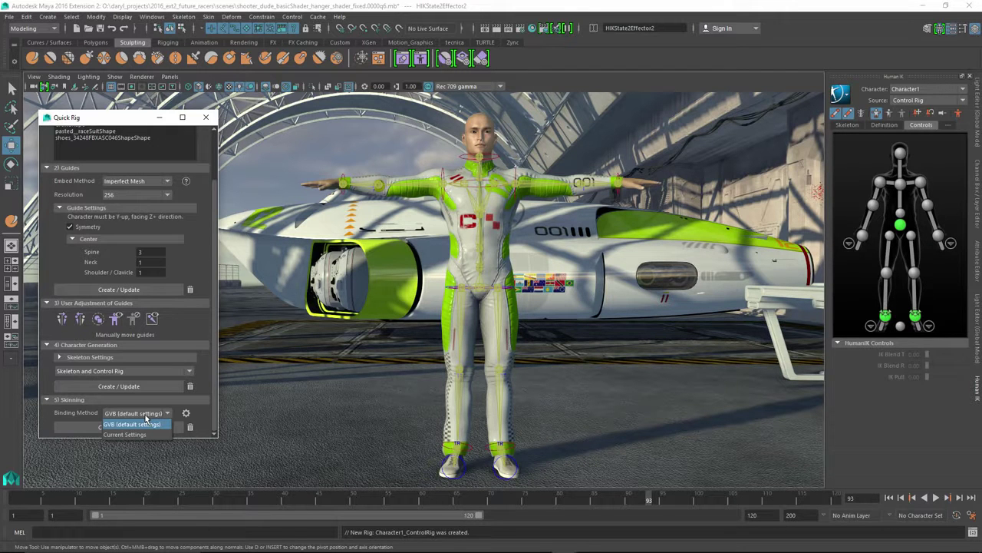
pyautogui.click(187, 416)
pyautogui.click(173, 421)
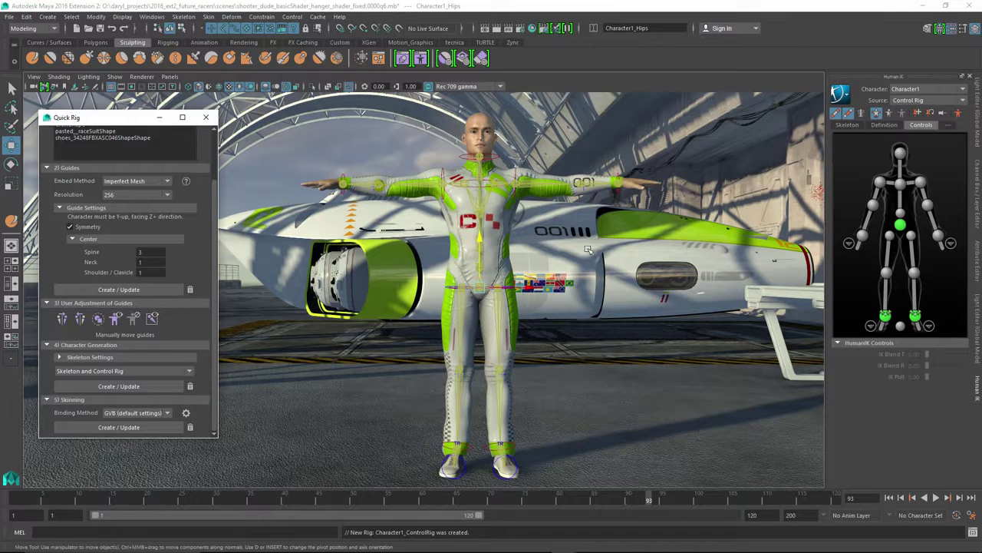
# - Test the rig by moving the right wrist effector down beside the character's hip
pyautogui.click(862, 236)
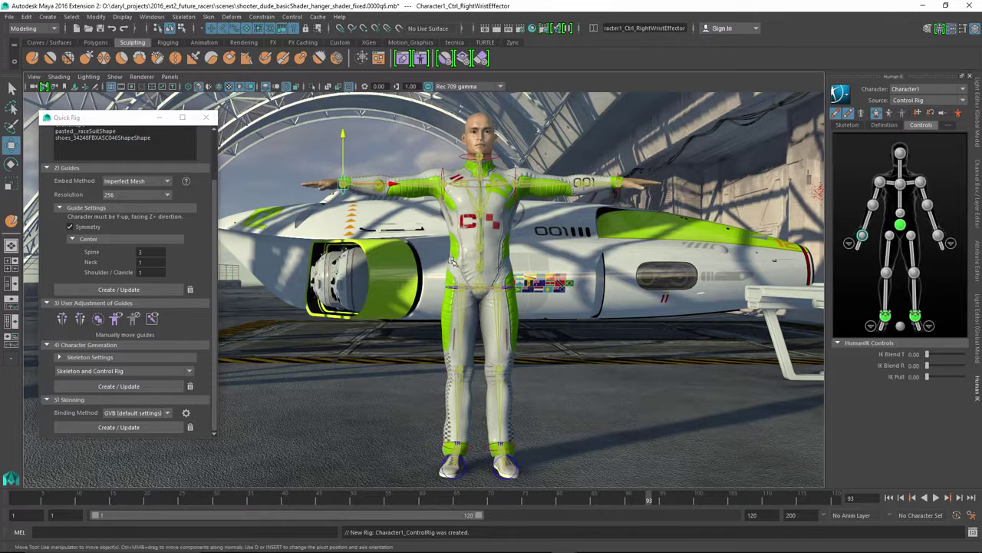
pyautogui.moveTo(343, 183); pyautogui.dragTo(420, 249)
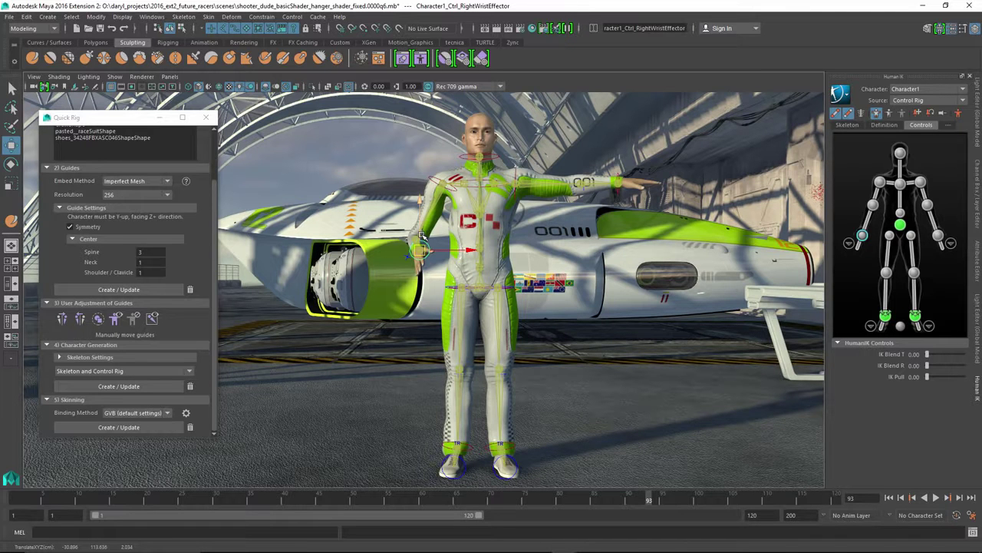
# - Hide the IK and FK control rig displays and show the skeleton, with the character back in the T-pose
pyautogui.click(880, 182)
pyautogui.keyDown('alt'); pyautogui.moveTo(802, 100); pyautogui.dragTo(812, 129, button='middle'); pyautogui.keyUp('alt')
pyautogui.click(836, 113)
pyautogui.click(848, 113)
pyautogui.click(862, 115)
pyautogui.keyDown('alt'); pyautogui.moveTo(608, 195); pyautogui.dragTo(611, 239, button='middle'); pyautogui.keyUp('alt')
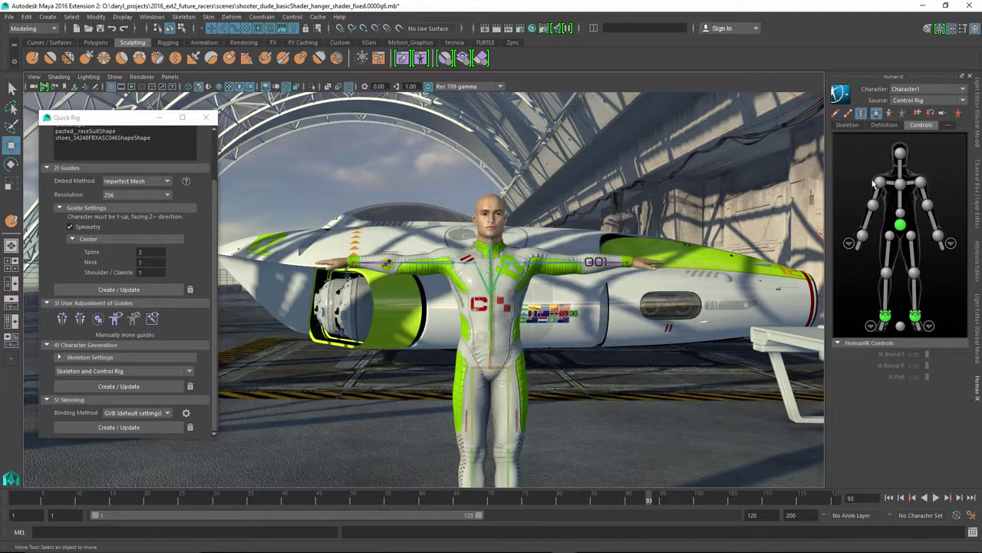
# - Try raising the right arm overhead by rotating the right shoulder effector
pyautogui.click(881, 182)
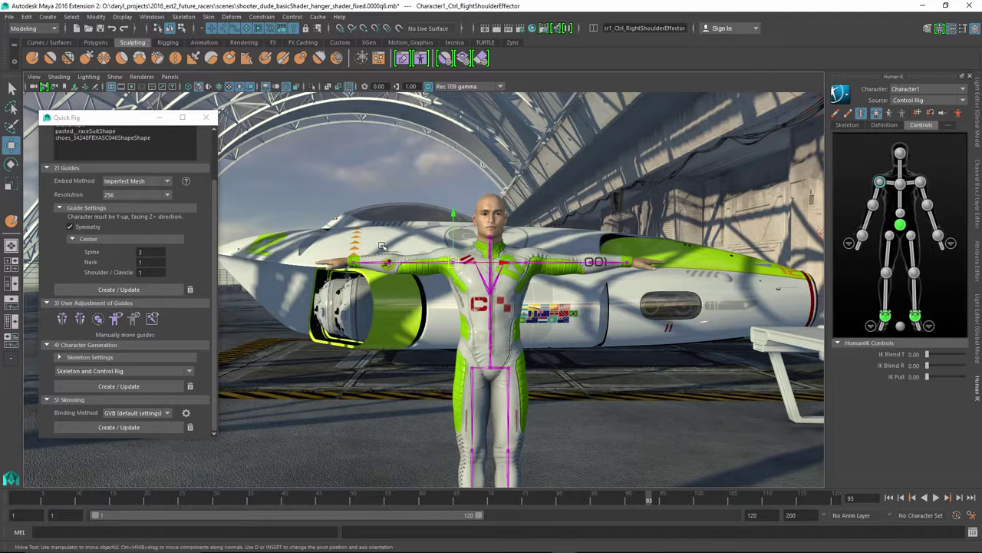
pyautogui.press('e')
pyautogui.moveTo(414, 233); pyautogui.dragTo(599, 276)
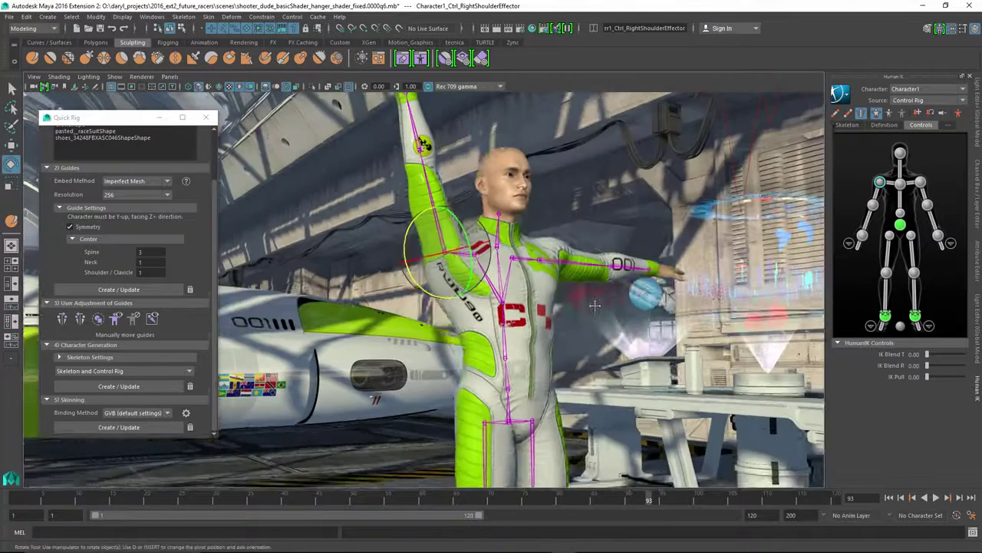
# - Close the Quick Rig window and undo the right arm rotation
pyautogui.click(205, 116)
pyautogui.keyDown('alt'); pyautogui.moveTo(433, 267); pyautogui.dragTo(413, 275); pyautogui.keyUp('alt')
pyautogui.keyDown('alt'); pyautogui.moveTo(413, 275); pyautogui.dragTo(392, 293, button='middle'); pyautogui.keyUp('alt')
pyautogui.hotkey('ctrl', 'z')
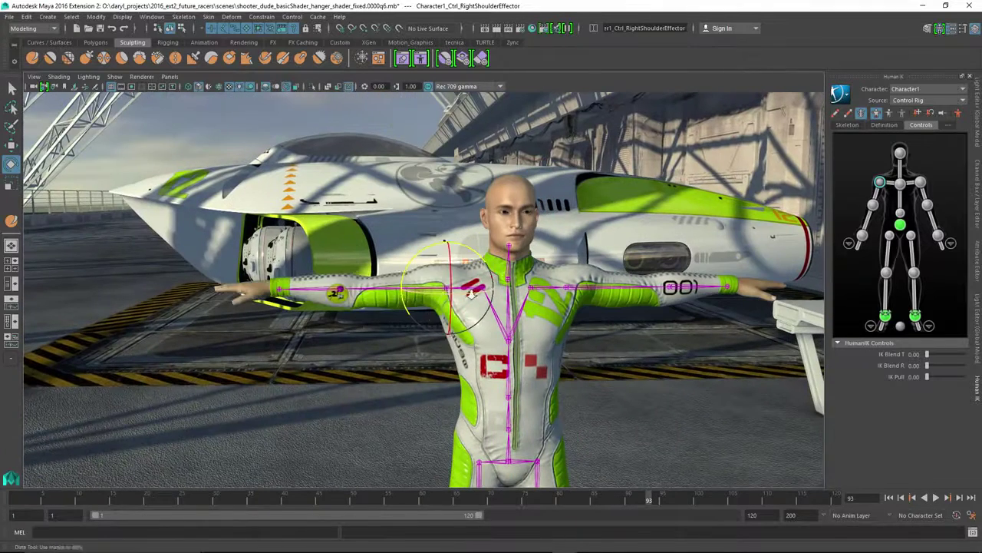
# - Open the Pose Editor beside the character and create a pose interpolator for the right shoulder effector in the T-pose
pyautogui.keyDown('alt'); pyautogui.moveTo(449, 294); pyautogui.dragTo(439, 158, button='right'); pyautogui.keyUp('alt')
pyautogui.click(421, 59)
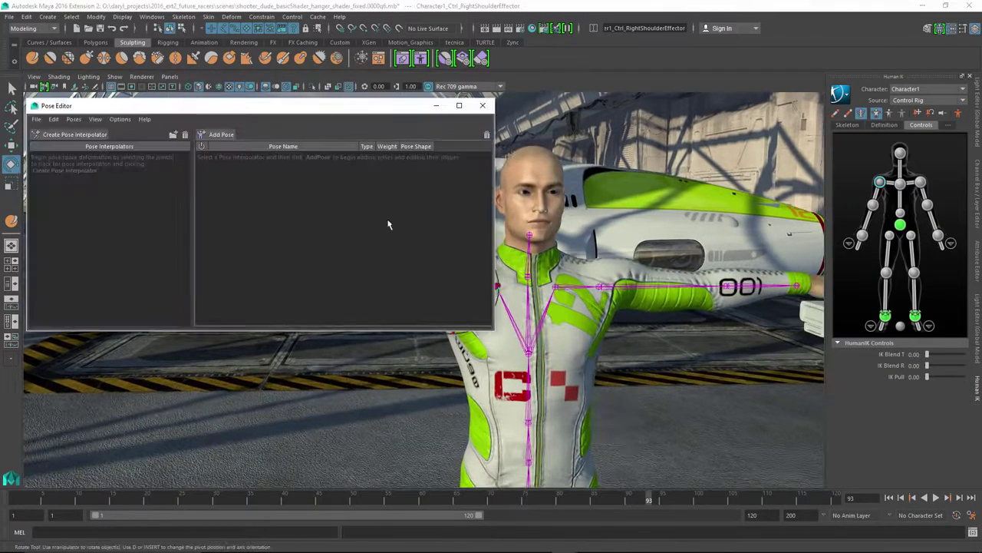
pyautogui.keyDown('alt'); pyautogui.moveTo(646, 338); pyautogui.dragTo(718, 341, button='middle'); pyautogui.keyUp('alt')
pyautogui.keyDown('alt'); pyautogui.moveTo(706, 340); pyautogui.dragTo(667, 323); pyautogui.keyUp('alt')
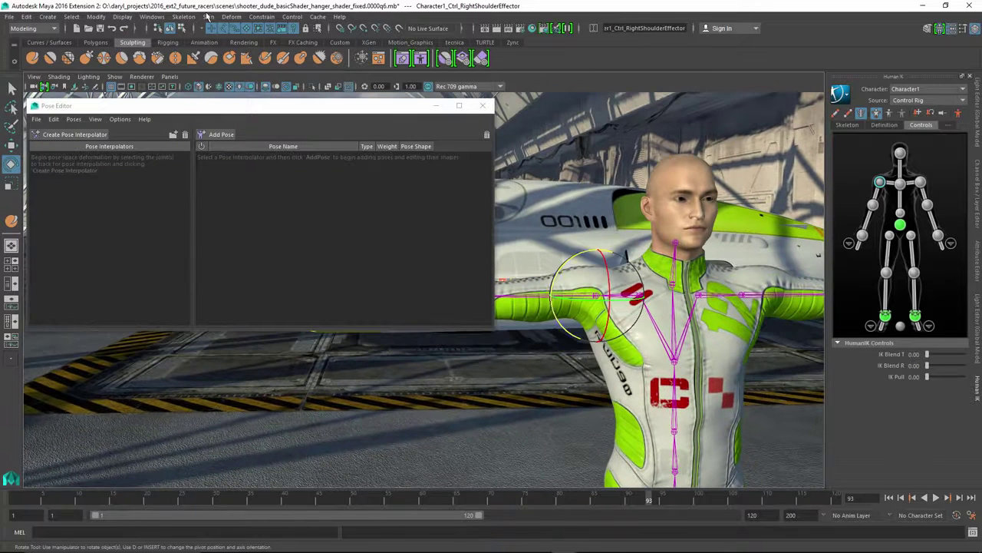
pyautogui.click(207, 110)
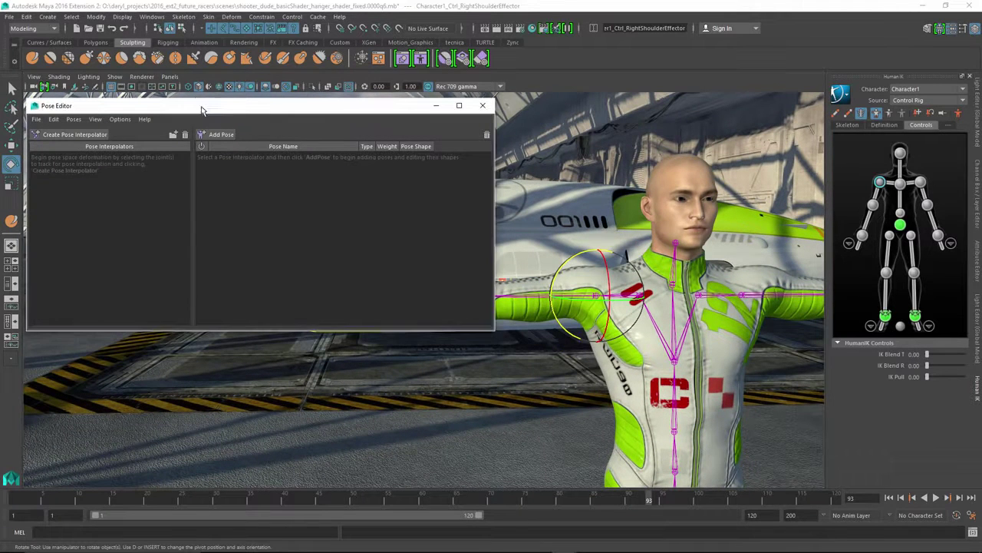
pyautogui.moveTo(228, 107); pyautogui.dragTo(213, 97)
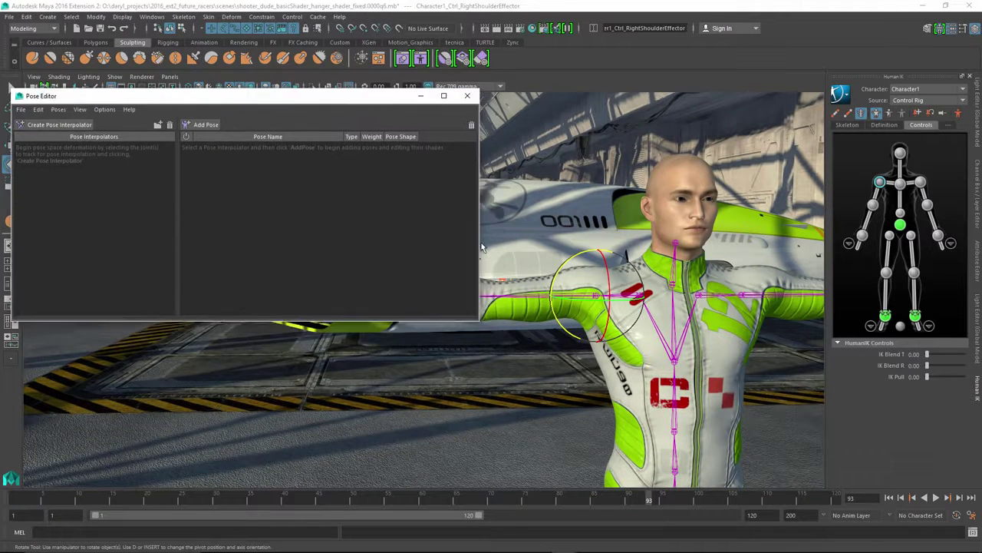
pyautogui.keyDown('alt'); pyautogui.moveTo(506, 250); pyautogui.dragTo(548, 267, button='middle'); pyautogui.keyUp('alt')
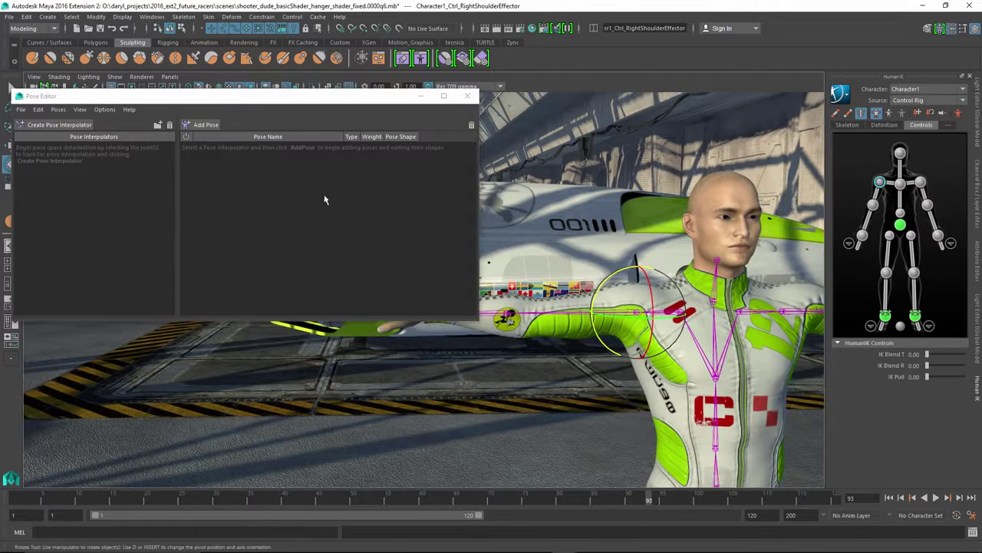
pyautogui.click(65, 128)
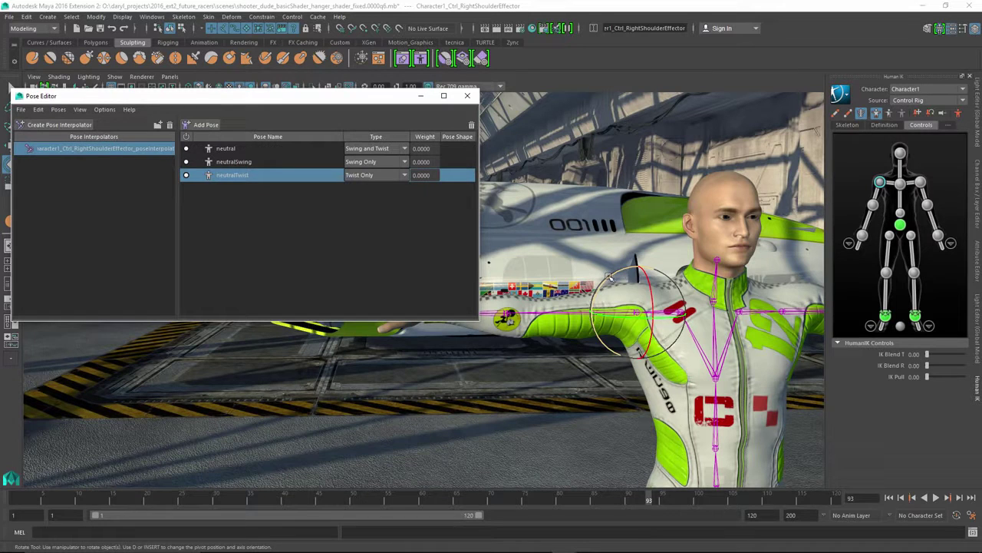
# - Rotate the right shoulder effector by about 78° to raise the arm overhead, and add this position as a new pose
pyautogui.keyDown('alt'); pyautogui.moveTo(650, 280); pyautogui.dragTo(665, 238); pyautogui.keyUp('alt')
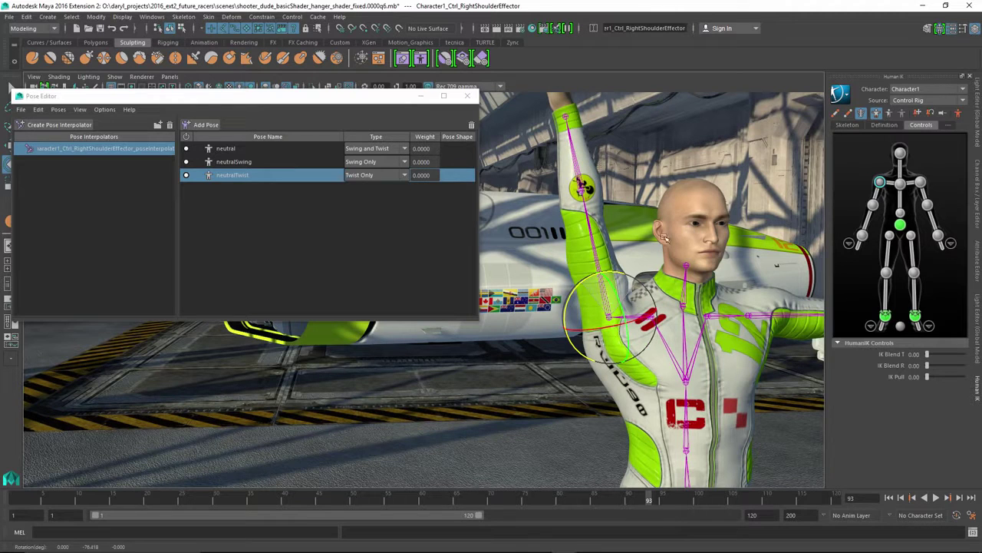
pyautogui.click(206, 126)
# - Select the race suit mesh and, with an enlarged Grab brush, reshape the side below the raised right arm and the top of the shoulder
pyautogui.click(674, 373)
pyautogui.click(298, 363)
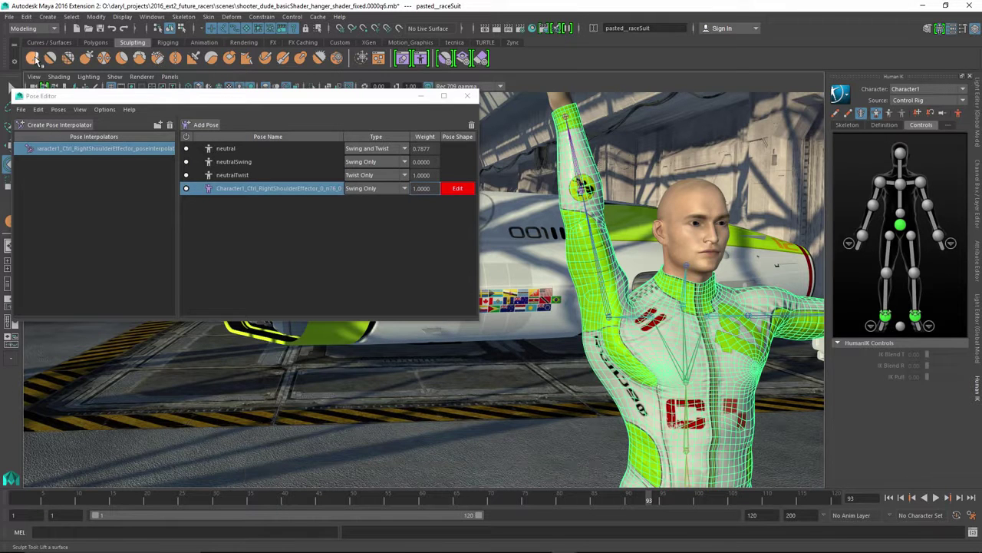
pyautogui.click(88, 60)
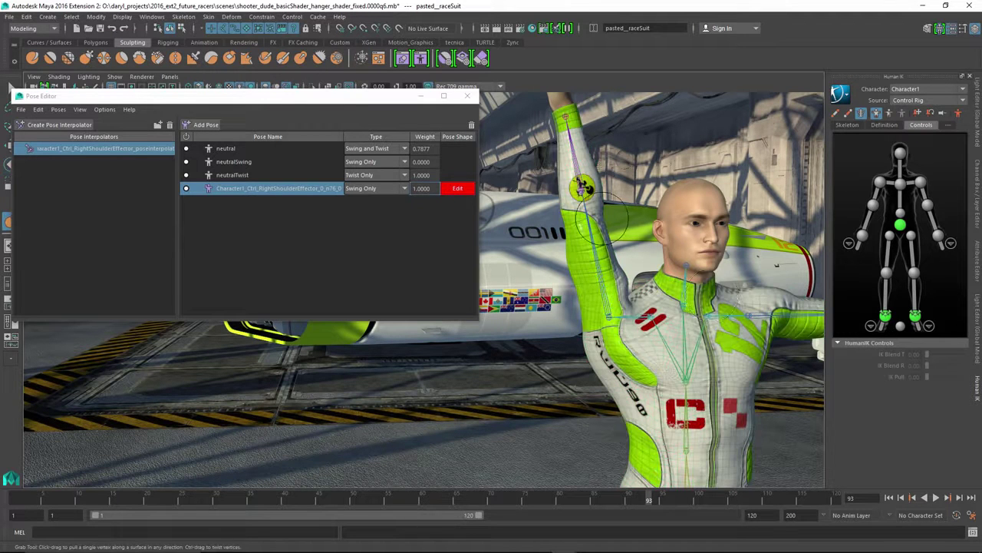
pyautogui.keyDown('alt'); pyautogui.moveTo(635, 311); pyautogui.dragTo(616, 283, button='middle'); pyautogui.keyUp('alt')
pyautogui.keyDown('alt'); pyautogui.moveTo(616, 282); pyautogui.dragTo(621, 283, button='right'); pyautogui.keyUp('alt')
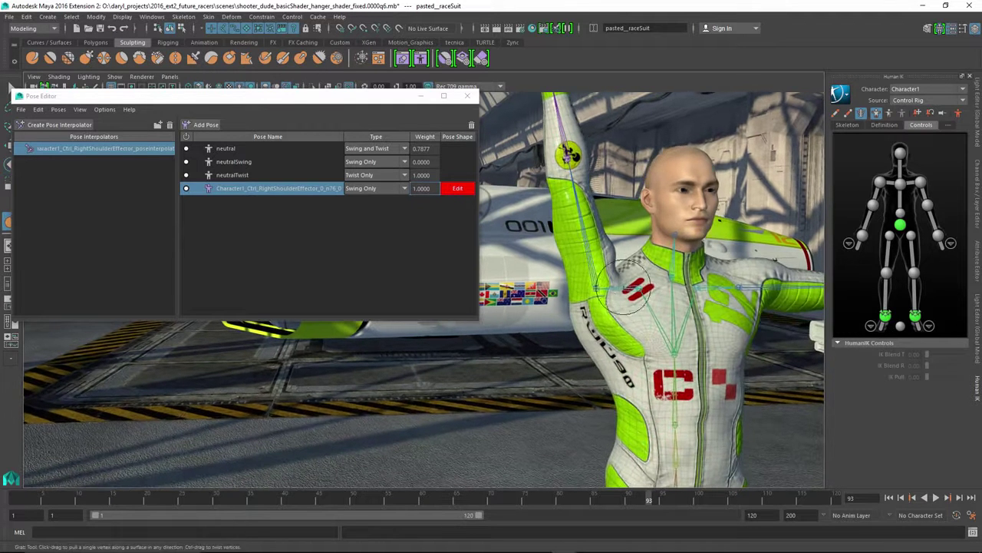
pyautogui.press('b')
pyautogui.moveTo(589, 324); pyautogui.dragTo(600, 323)
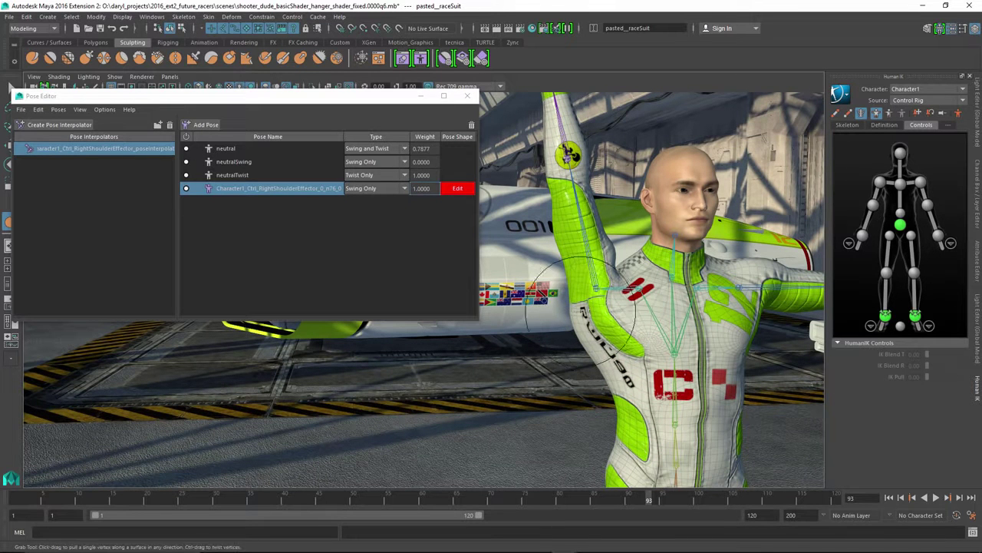
pyautogui.moveTo(577, 315); pyautogui.dragTo(596, 338)
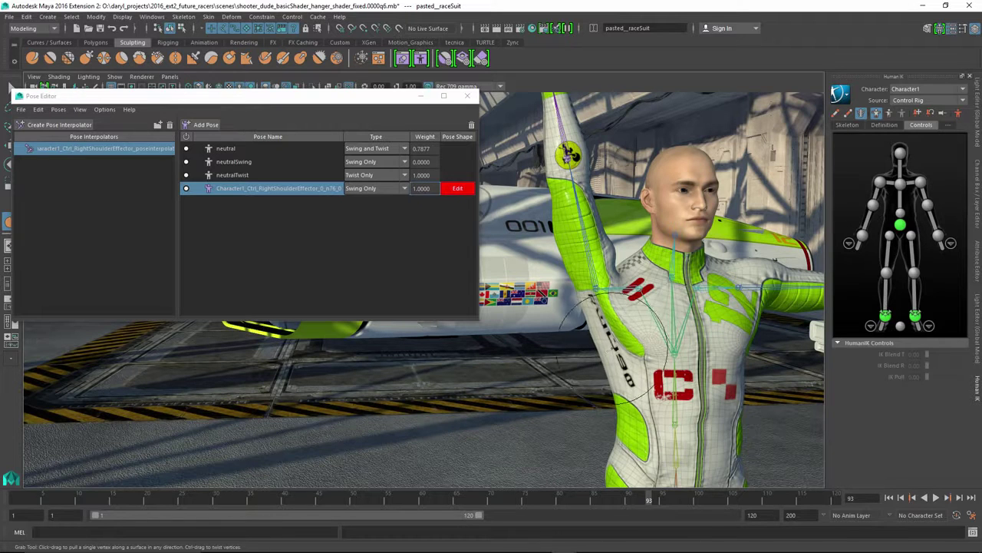
pyautogui.keyDown('alt'); pyautogui.moveTo(623, 309); pyautogui.dragTo(595, 317); pyautogui.keyUp('alt')
pyautogui.moveTo(644, 277)
pyautogui.mouseDown()
pyautogui.moveTo(648, 254)
pyautogui.moveTo(645, 265)
pyautogui.mouseUp()
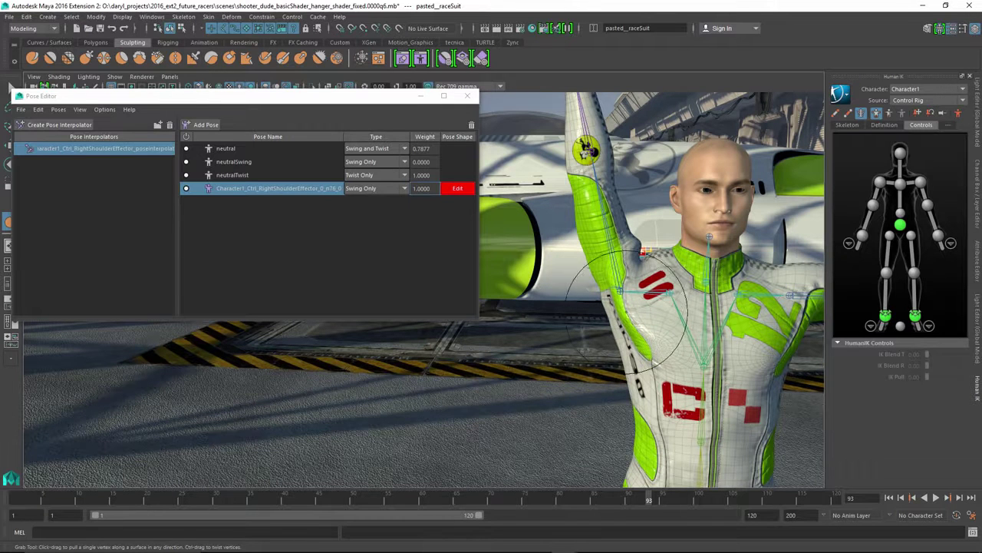
# - Smooth the sculpted side of the suit below the raised right arm with the Smooth Target tool, reducing the brush size
pyautogui.keyDown('alt'); pyautogui.moveTo(506, 253); pyautogui.dragTo(557, 245); pyautogui.keyUp('alt')
pyautogui.click(447, 60)
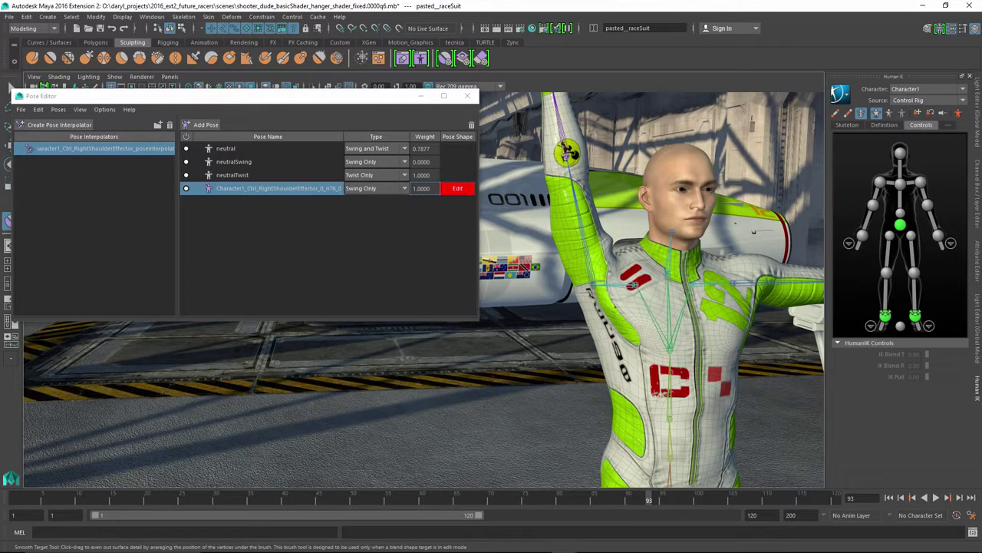
pyautogui.moveTo(615, 343); pyautogui.dragTo(616, 365)
pyautogui.keyDown('alt'); pyautogui.moveTo(599, 252); pyautogui.dragTo(556, 288); pyautogui.keyUp('alt')
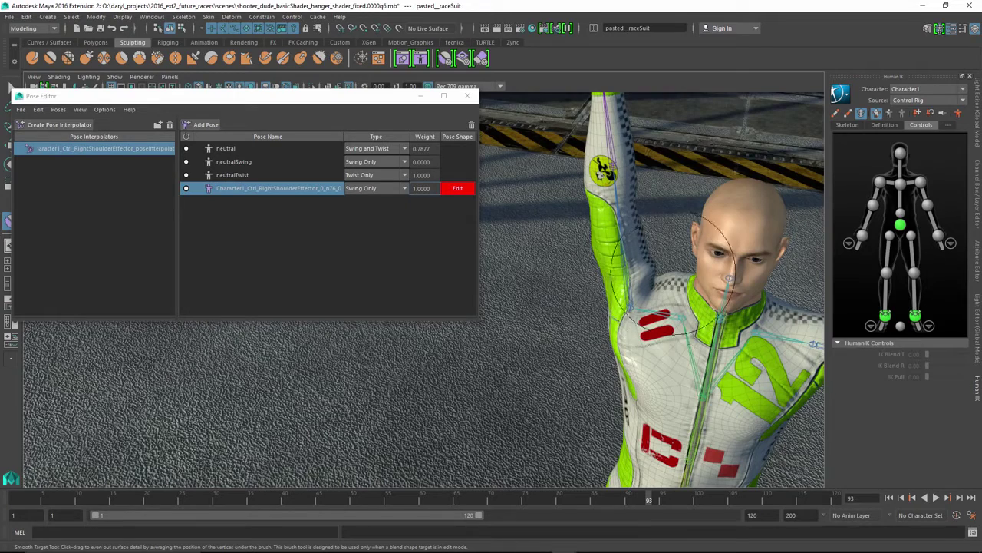
pyautogui.moveTo(643, 298)
pyautogui.keyDown('alt'); pyautogui.mouseDown()
pyautogui.moveTo(671, 254)
pyautogui.moveTo(644, 299)
pyautogui.mouseUp(); pyautogui.keyUp('alt')
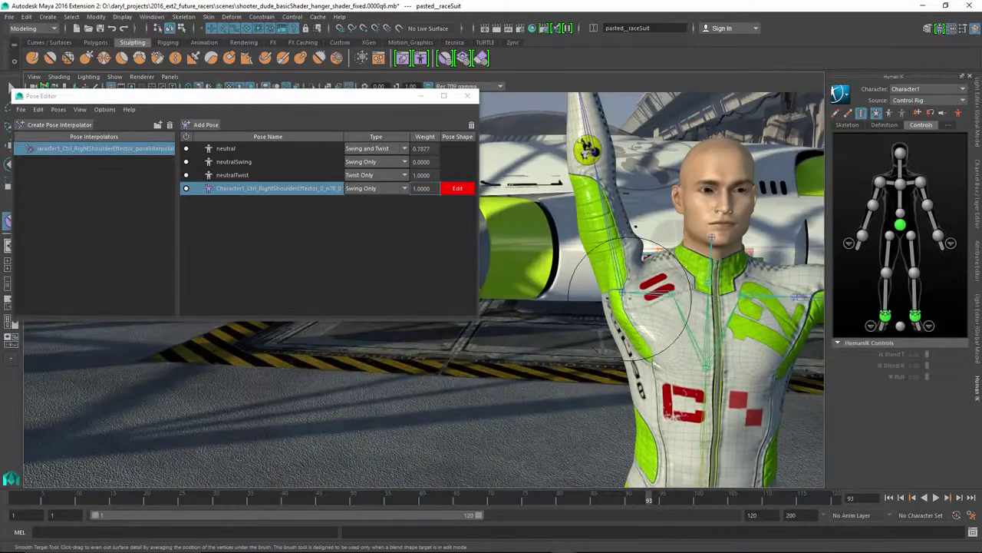
pyautogui.press('b')
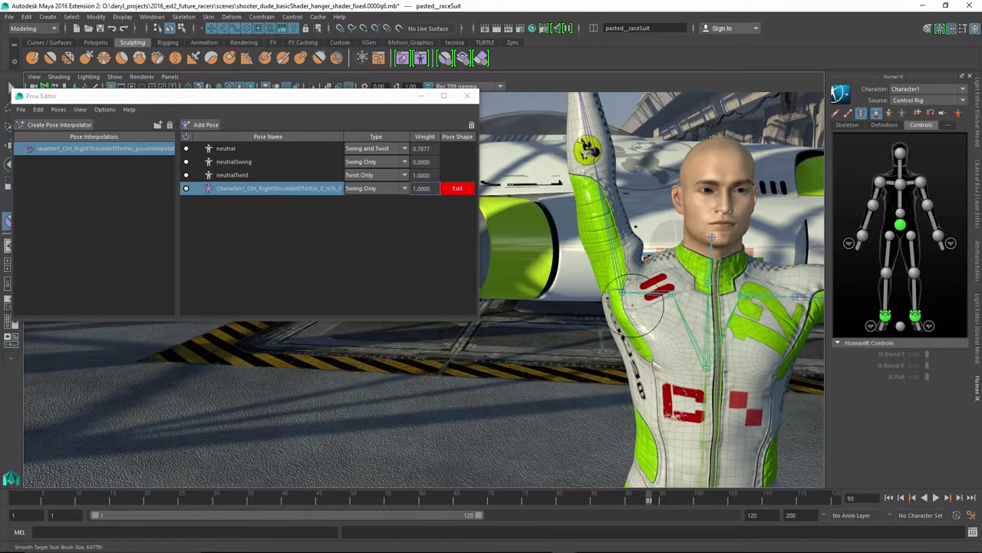
# - Refine the top of the raised right shoulder with the Sculpt and Smooth tools, and end editing of the raised-arm pose shape
pyautogui.keyDown('alt'); pyautogui.moveTo(684, 317); pyautogui.dragTo(670, 338); pyautogui.keyUp('alt')
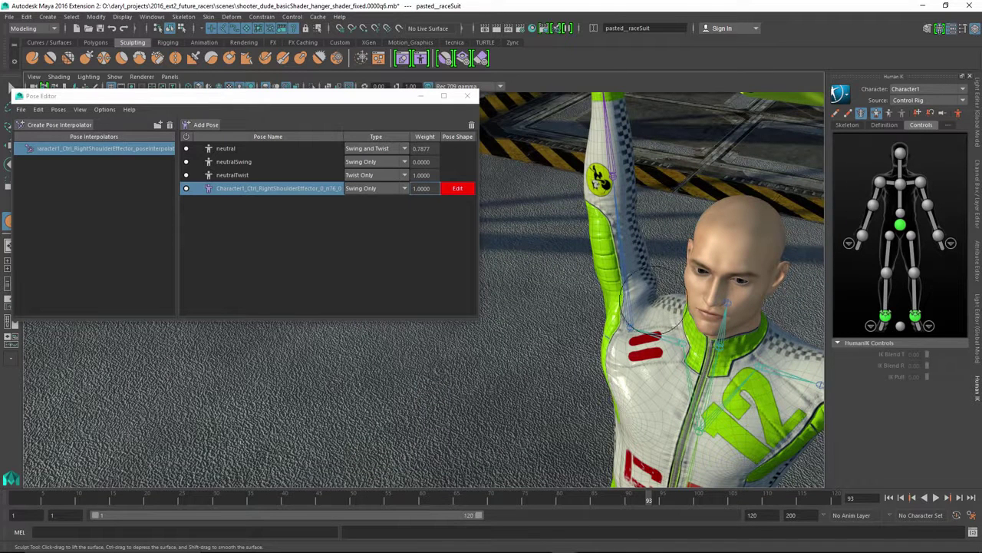
pyautogui.keyDown('alt'); pyautogui.moveTo(653, 299); pyautogui.dragTo(653, 265); pyautogui.keyUp('alt')
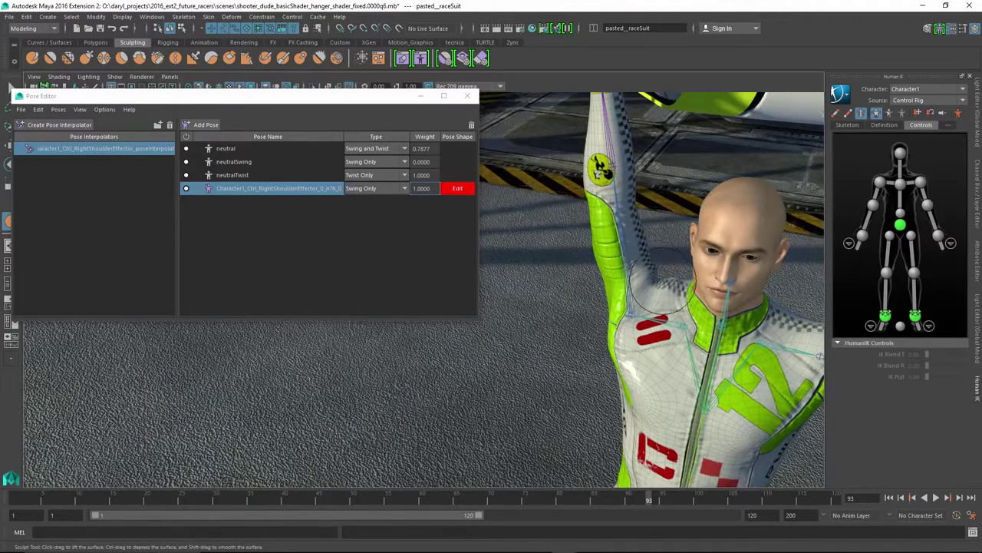
pyautogui.moveTo(653, 265)
pyautogui.keyDown('alt'); pyautogui.mouseDown()
pyautogui.moveTo(670, 247)
pyautogui.moveTo(637, 288)
pyautogui.moveTo(604, 299)
pyautogui.mouseUp(); pyautogui.keyUp('alt')
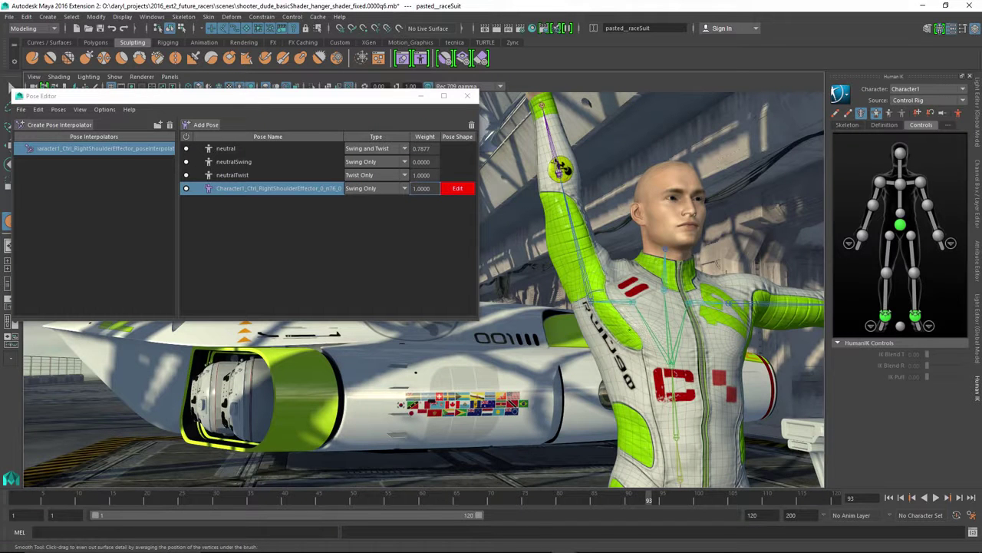
pyautogui.keyDown('alt'); pyautogui.moveTo(602, 270); pyautogui.dragTo(589, 289); pyautogui.keyUp('alt')
pyautogui.click(457, 189)
# - Rotate the right shoulder effector to about 72° to lower the arm beside the body, and add this position as a new pose
pyautogui.keyDown('alt'); pyautogui.moveTo(537, 253); pyautogui.dragTo(564, 270); pyautogui.keyUp('alt')
pyautogui.press('e')
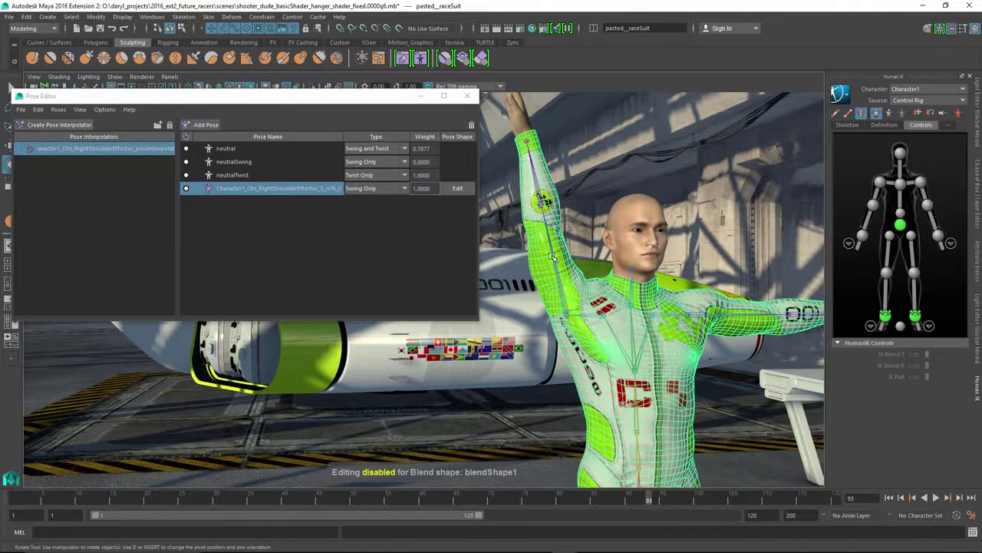
pyautogui.click(541, 257)
pyautogui.hotkey('ctrl', 'z')
pyautogui.click(878, 188)
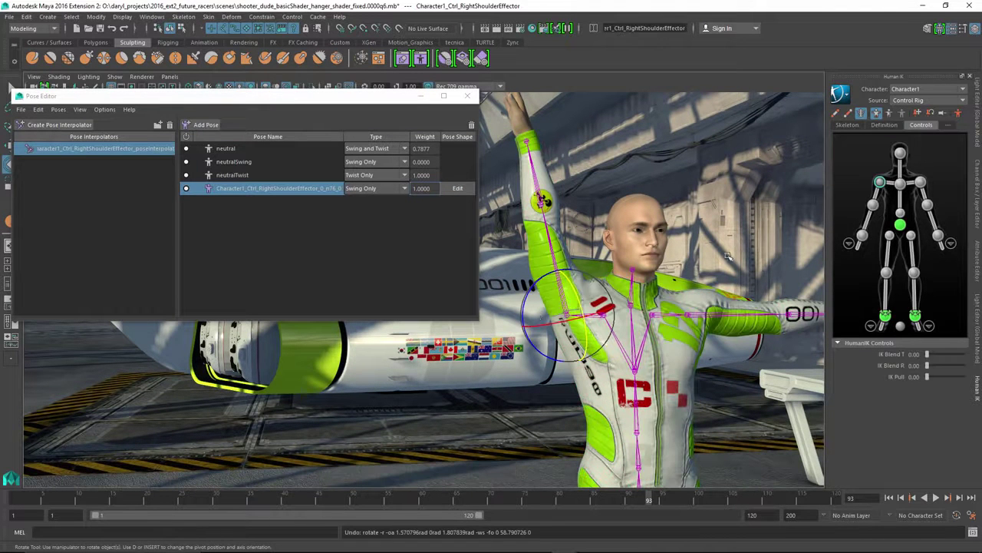
pyautogui.moveTo(533, 309); pyautogui.dragTo(623, 397)
pyautogui.click(206, 124)
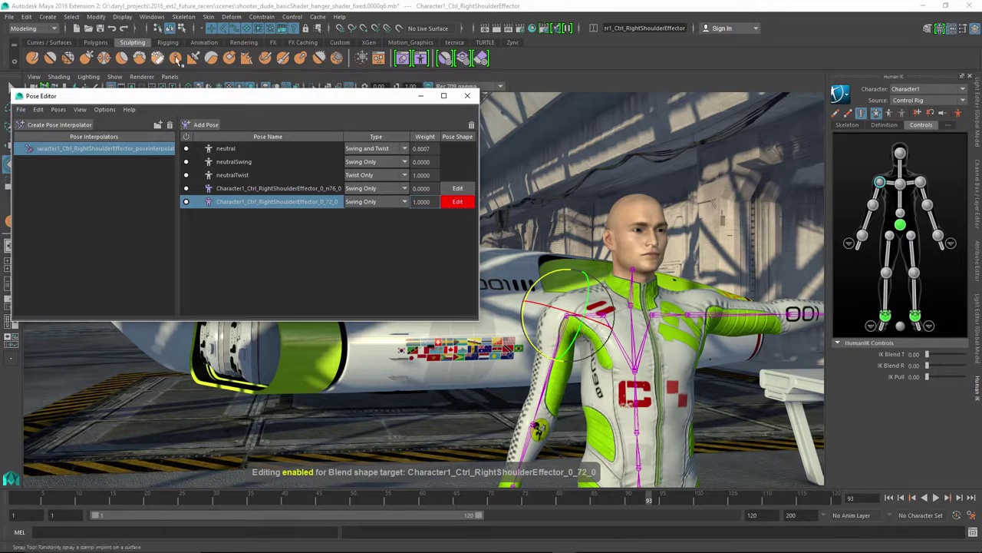
# - Select the suit mesh and reshape the armpit and adjoining chest of the lowered-arm pose with the Grab tool
pyautogui.click(86, 58)
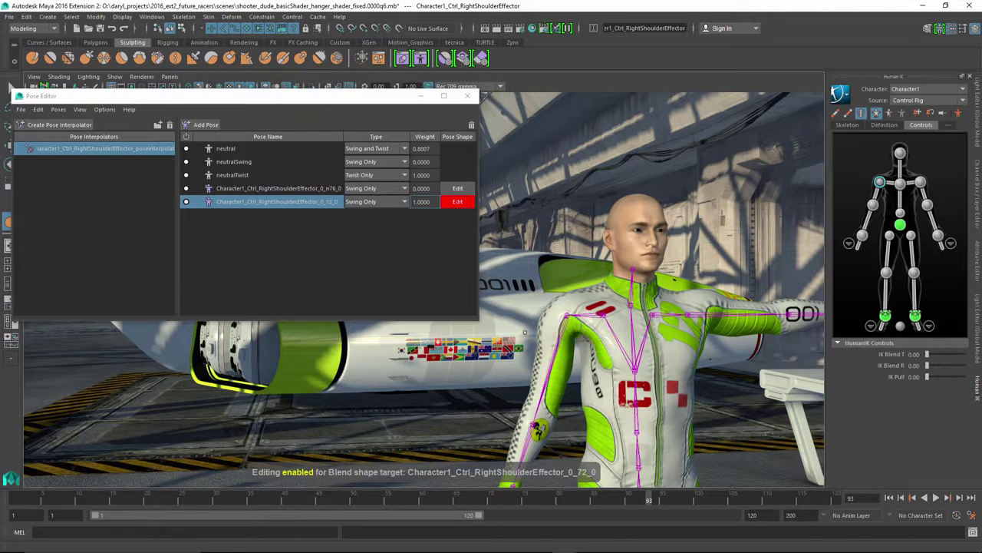
pyautogui.click(588, 350)
pyautogui.keyDown('alt'); pyautogui.moveTo(588, 350); pyautogui.dragTo(629, 355, button='right'); pyautogui.keyUp('alt')
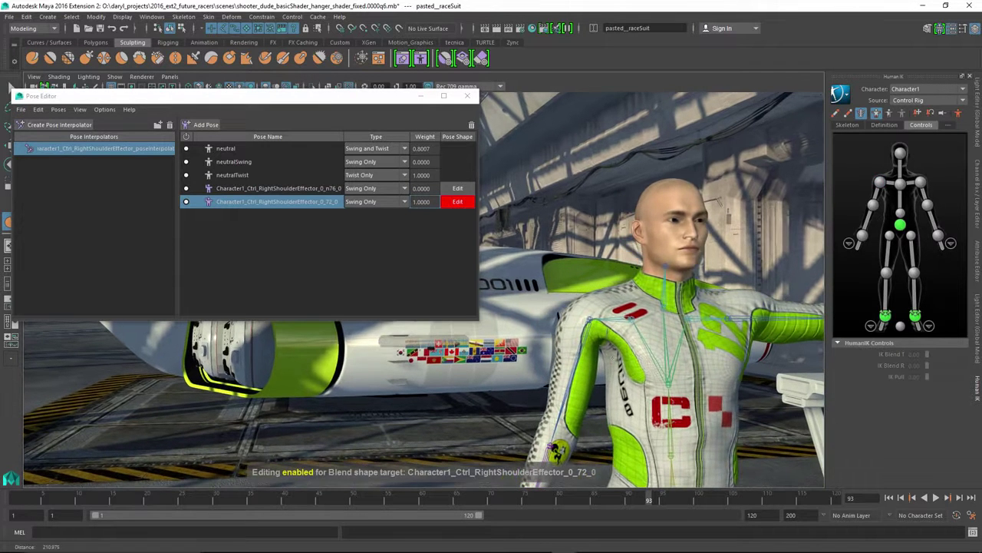
pyautogui.moveTo(616, 347)
pyautogui.mouseDown()
pyautogui.moveTo(617, 372)
pyautogui.moveTo(598, 353)
pyautogui.moveTo(592, 362)
pyautogui.mouseUp()
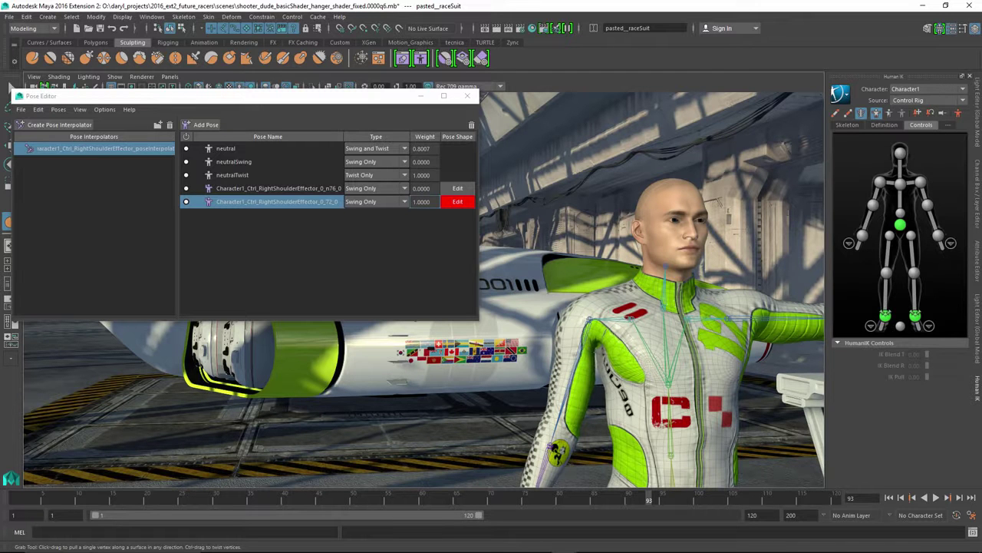
# - Refine the crease around the right armpit in the lowered-arm pose using the Sculpt tool with a resized brush
pyautogui.keyDown('alt'); pyautogui.moveTo(653, 307); pyautogui.dragTo(626, 311); pyautogui.keyUp('alt')
pyautogui.keyDown('alt'); pyautogui.moveTo(657, 332); pyautogui.dragTo(604, 289, button='middle'); pyautogui.keyUp('alt')
pyautogui.scroll(5, 604, 289)
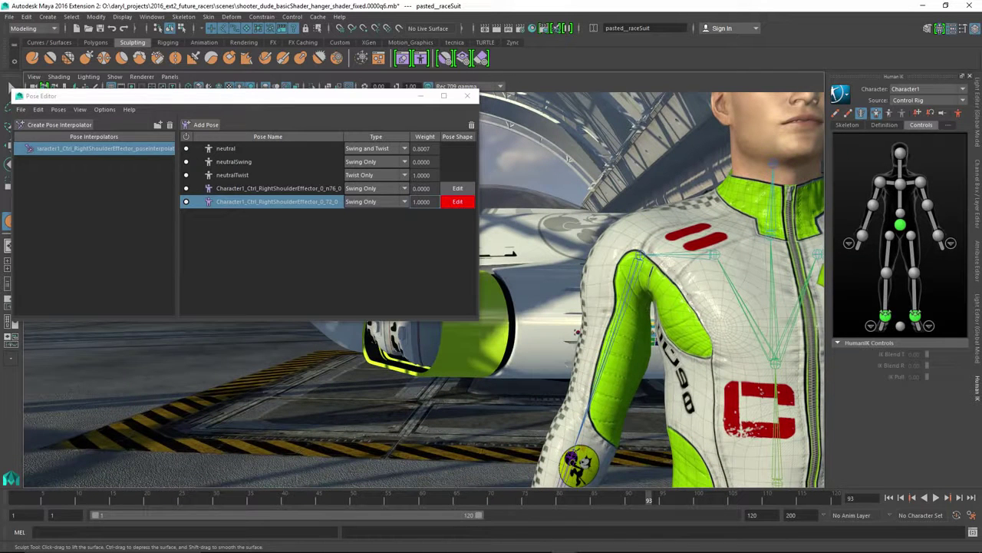
pyautogui.press('b')
pyautogui.moveTo(645, 309); pyautogui.dragTo(617, 316)
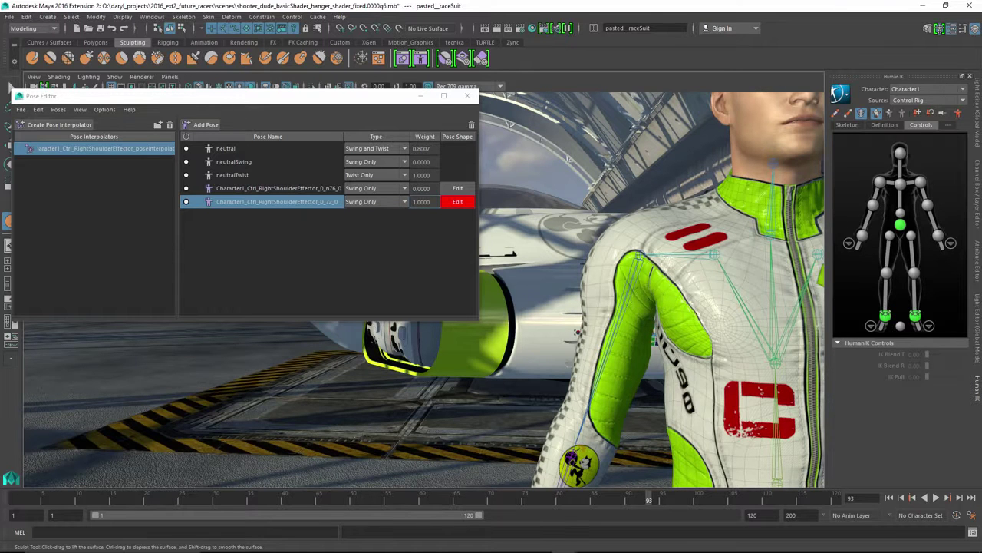
pyautogui.keyDown('alt'); pyautogui.moveTo(649, 303); pyautogui.dragTo(614, 307); pyautogui.keyUp('alt')
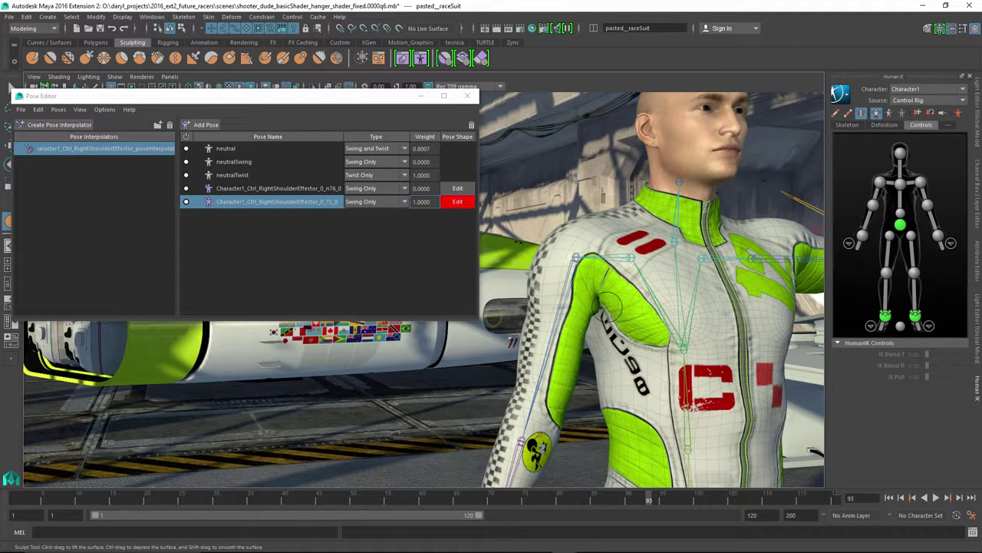
# - Smooth the sculpted right shoulder and armpit with the Smooth Target tool, and end editing of the lowered-arm pose shape
pyautogui.click(420, 57)
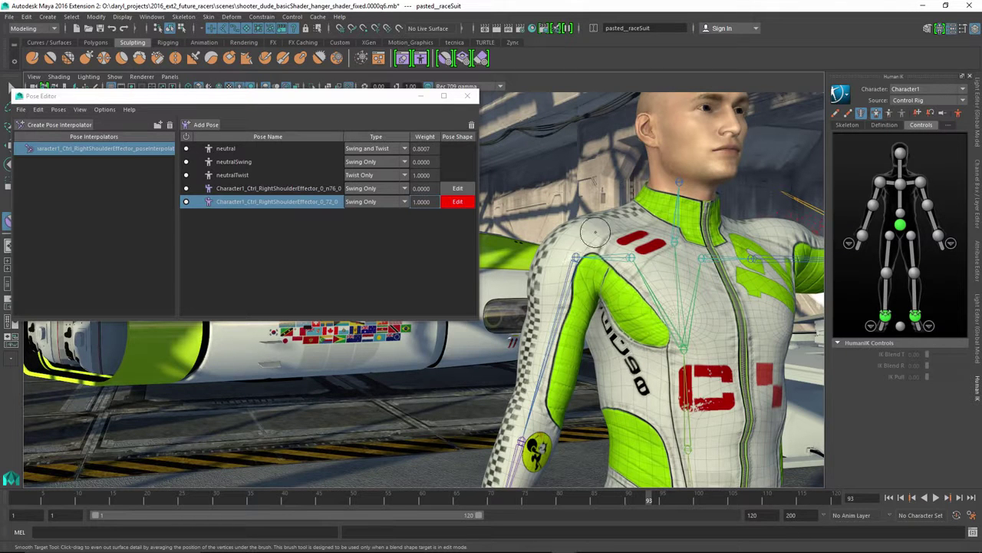
pyautogui.keyDown('alt'); pyautogui.moveTo(630, 254); pyautogui.dragTo(603, 255); pyautogui.keyUp('alt')
pyautogui.keyDown('alt'); pyautogui.moveTo(602, 256); pyautogui.dragTo(564, 261, button='right'); pyautogui.keyUp('alt')
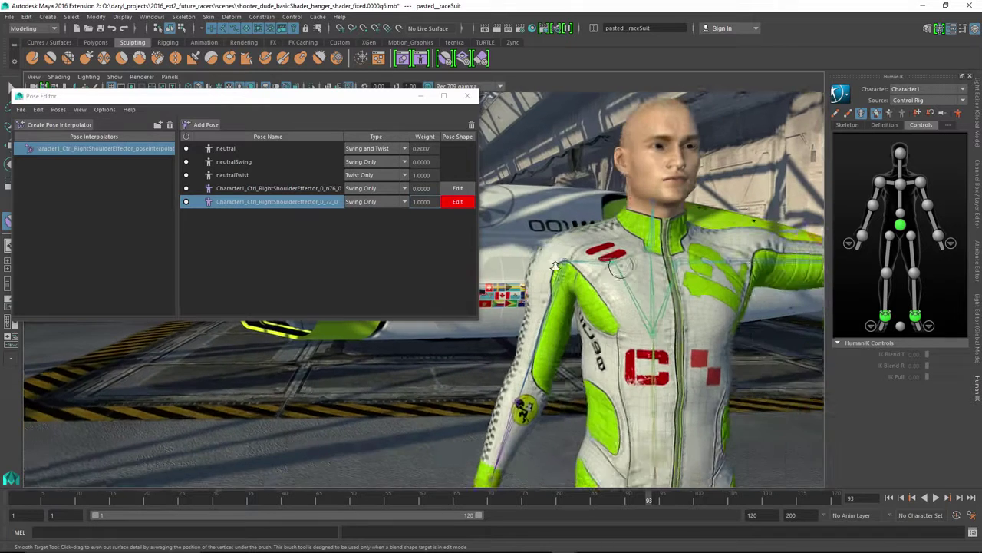
pyautogui.keyDown('alt'); pyautogui.moveTo(564, 261); pyautogui.dragTo(492, 264, button='middle'); pyautogui.keyUp('alt')
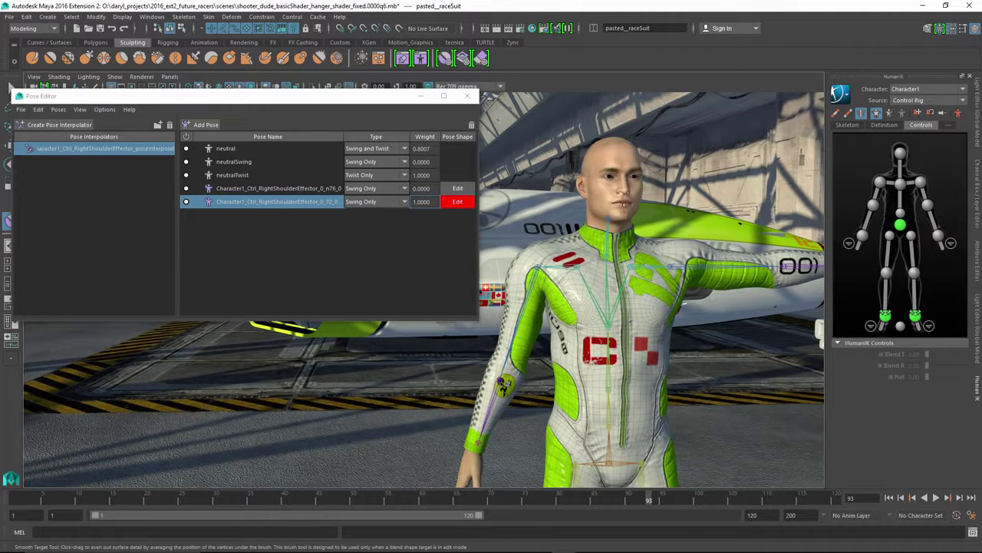
pyautogui.click(458, 201)
# - Select the right shoulder effector and rotate the lowered arm to test the corrective shapes
pyautogui.click(881, 184)
pyautogui.keyDown('alt'); pyautogui.moveTo(642, 215); pyautogui.dragTo(660, 228, button='middle'); pyautogui.keyUp('alt')
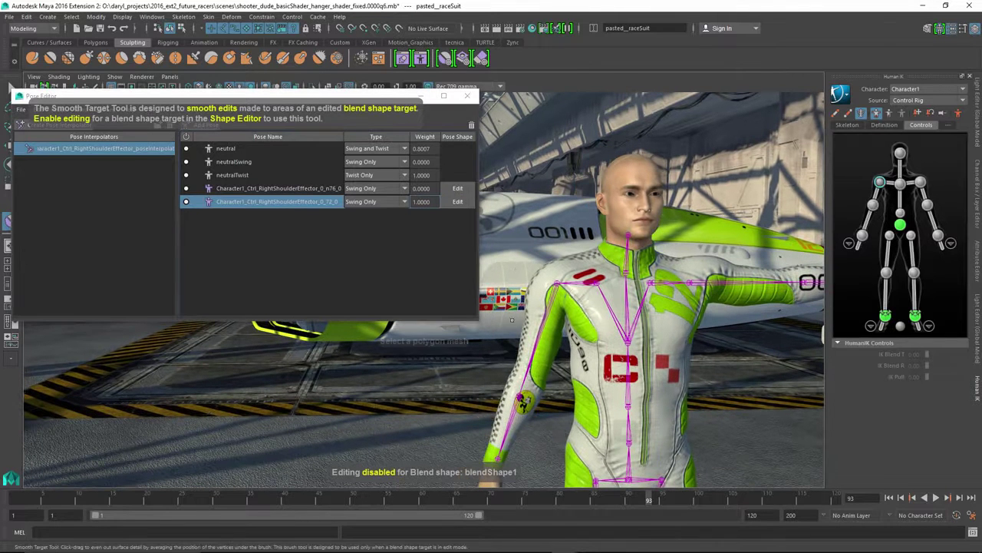
pyautogui.press('w')
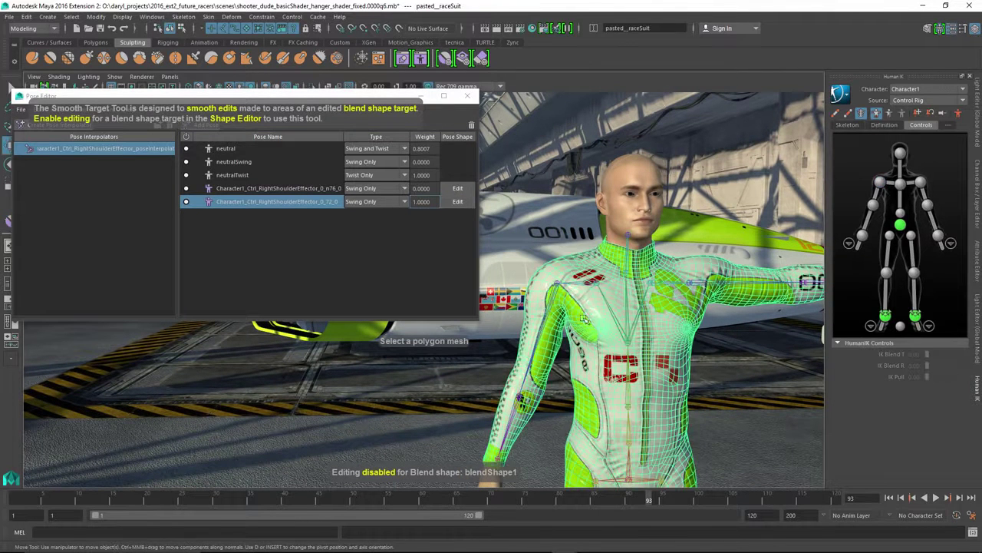
pyautogui.keyDown('alt'); pyautogui.moveTo(588, 231); pyautogui.dragTo(621, 234, button='middle'); pyautogui.keyUp('alt')
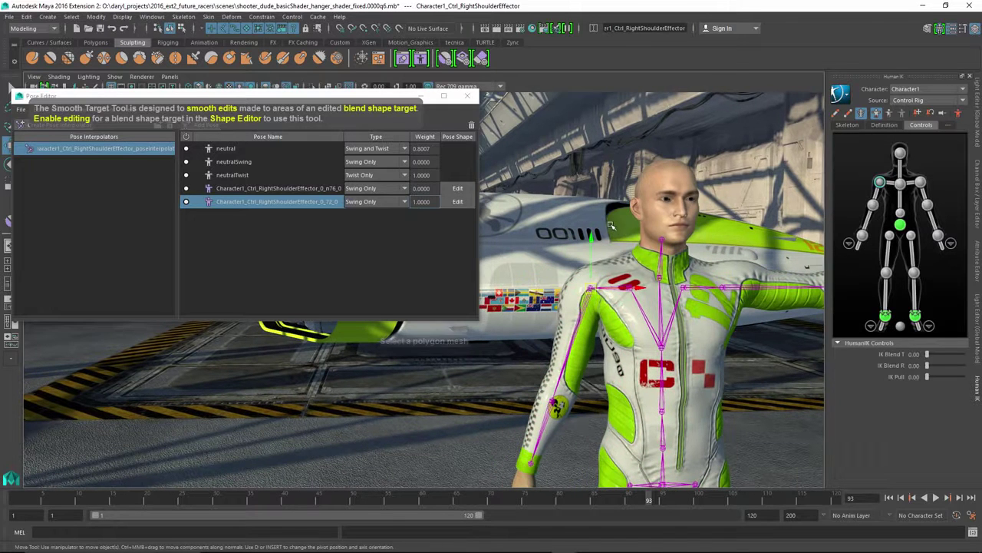
pyautogui.press('e')
pyautogui.moveTo(556, 265); pyautogui.dragTo(580, 258)
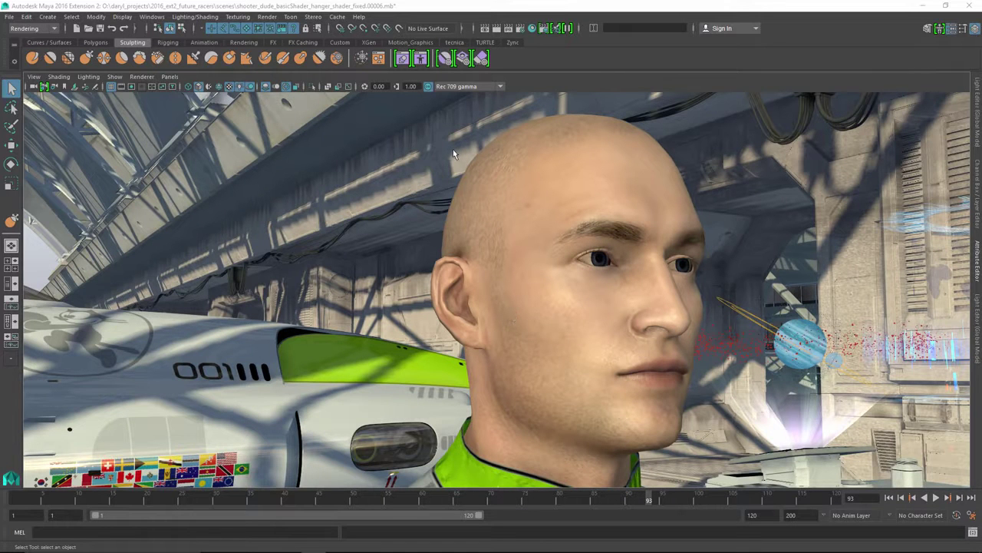
# - Open the Shape Editor and close both eyes by raising blink_R to about 0.989 and blink_L to about 0.978
pyautogui.click(403, 60)
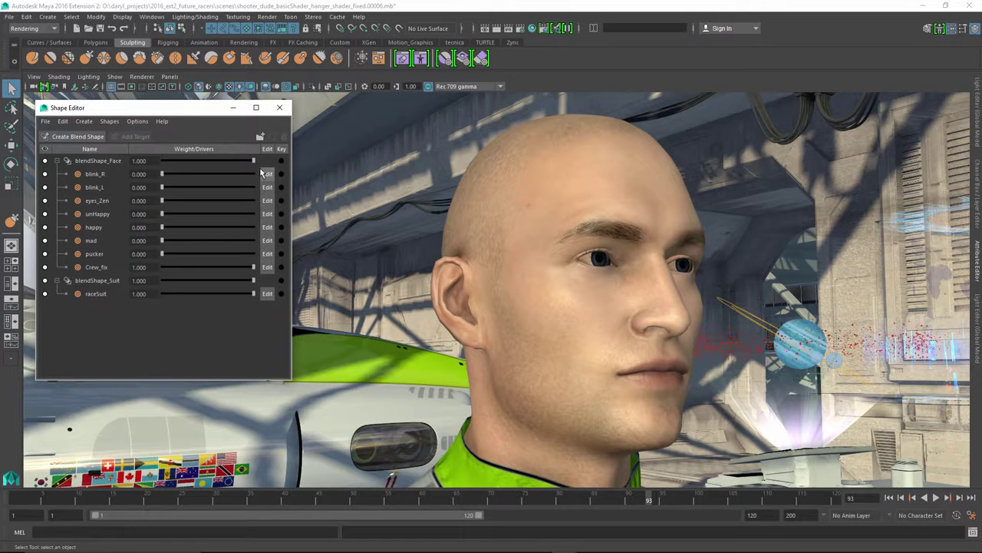
pyautogui.moveTo(162, 175); pyautogui.dragTo(251, 186)
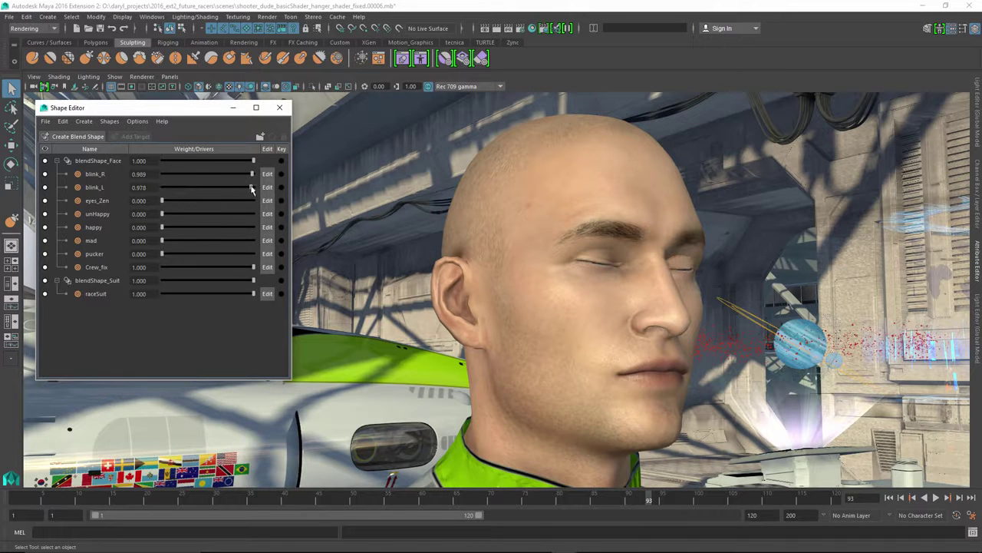
# - Put the blink_R and blink_L targets together in a new group under blendShape_Face
pyautogui.click(96, 188)
pyautogui.keyDown('shift'); pyautogui.click(101, 175); pyautogui.keyUp('shift')
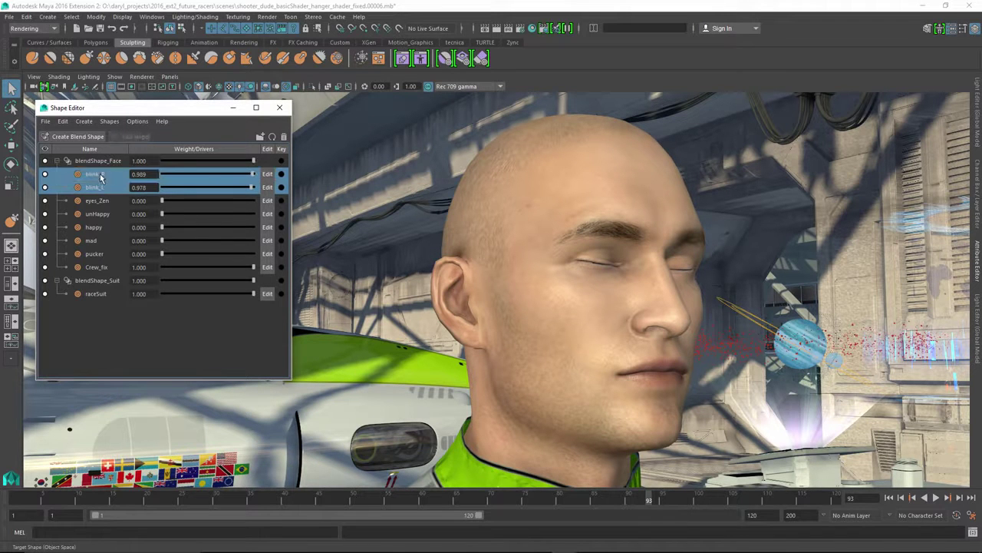
pyautogui.click(260, 137)
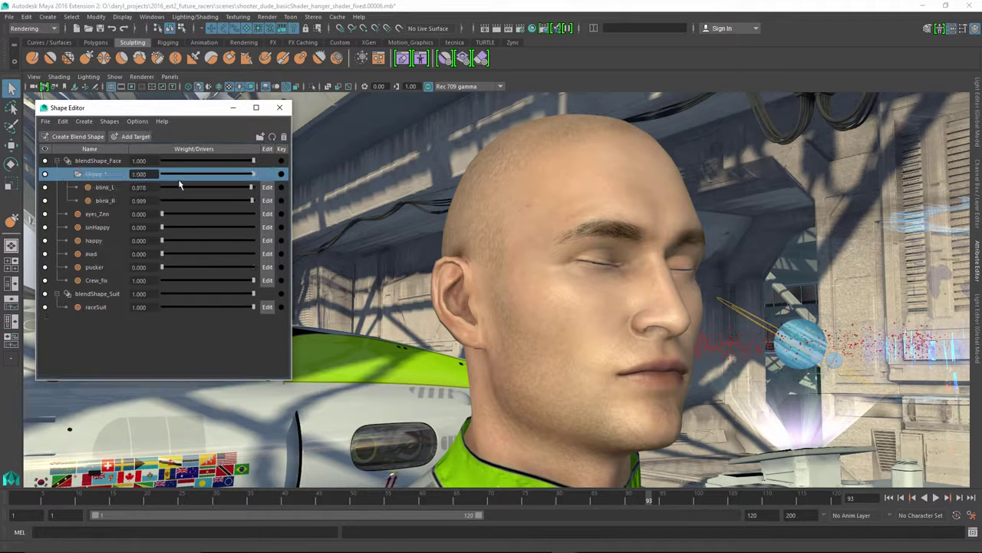
# - Vary the blink group's weight to test both eyelids, return it to 1.000, and lower blink_L to about 0.587
pyautogui.moveTo(250, 176); pyautogui.dragTo(234, 189)
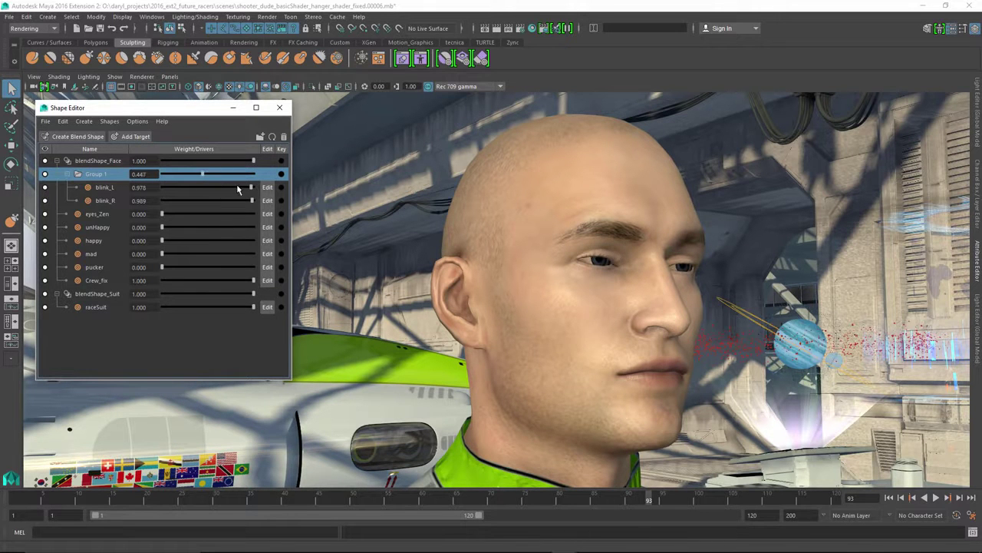
pyautogui.moveTo(208, 182); pyautogui.dragTo(258, 175)
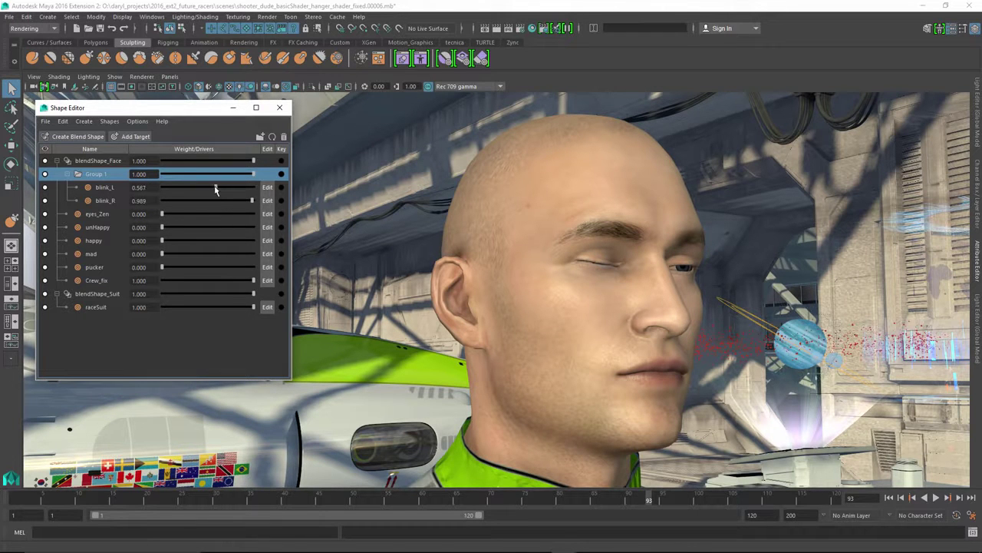
# - Raise unHappy to about 0.497 and move it into the blink group, lowering the group's weight to about 0.777
pyautogui.moveTo(243, 179)
pyautogui.mouseDown()
pyautogui.moveTo(171, 180)
pyautogui.moveTo(260, 185)
pyautogui.mouseUp()
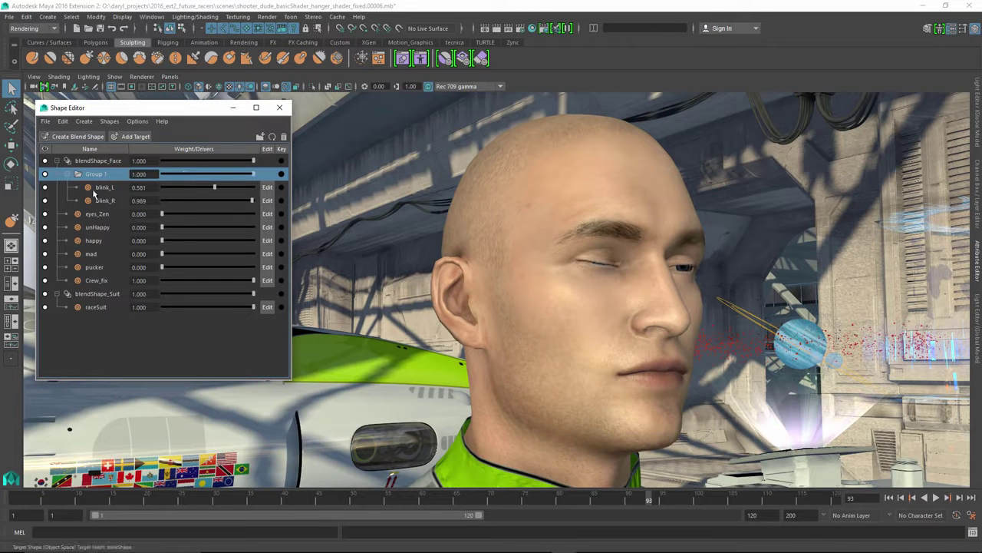
pyautogui.moveTo(163, 227); pyautogui.dragTo(208, 228)
pyautogui.moveTo(96, 227); pyautogui.dragTo(99, 176)
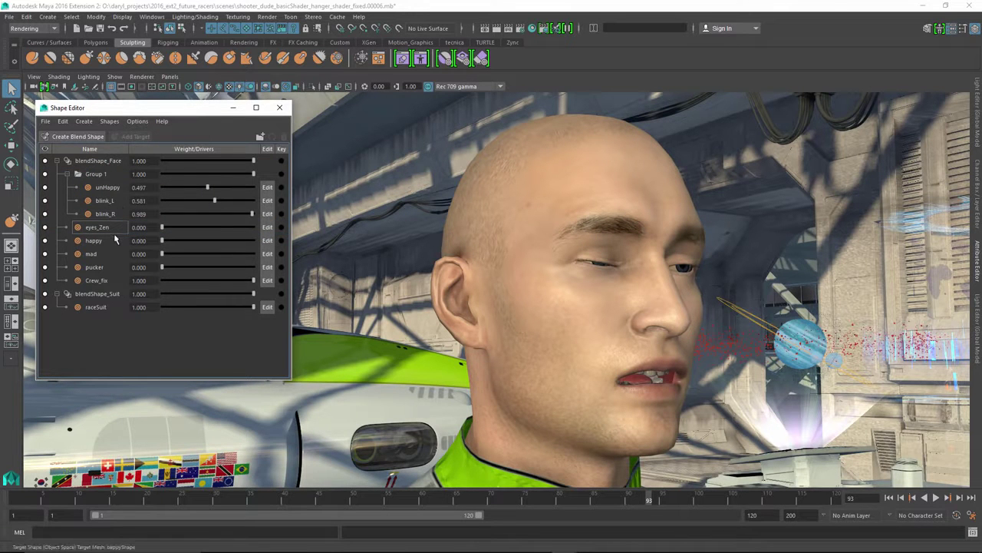
pyautogui.moveTo(238, 177)
pyautogui.mouseDown()
pyautogui.moveTo(206, 175)
pyautogui.moveTo(271, 179)
pyautogui.moveTo(233, 176)
pyautogui.mouseUp()
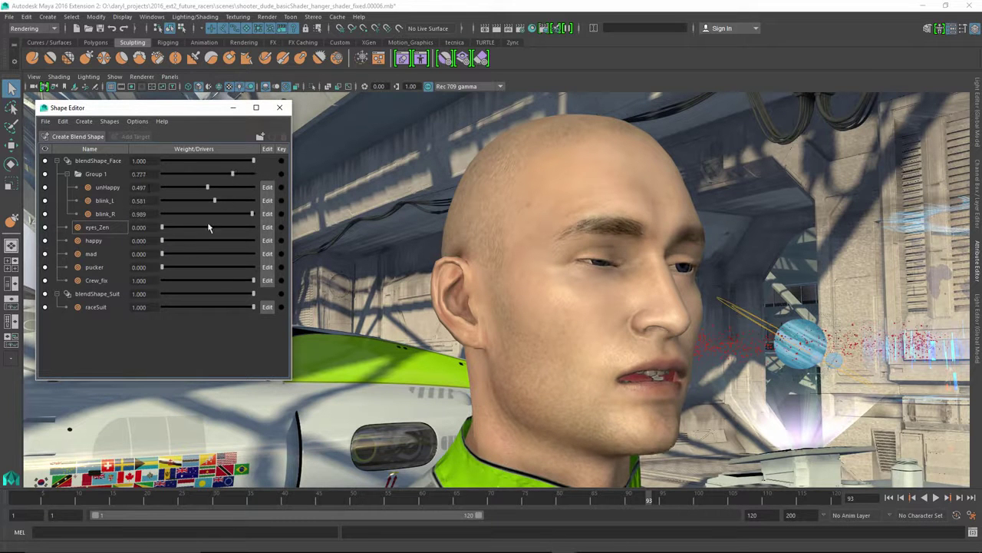
# - Raise pucker to about 0.458 and solo it to preview it alone, restoring the other targets
pyautogui.moveTo(166, 269); pyautogui.dragTo(203, 270)
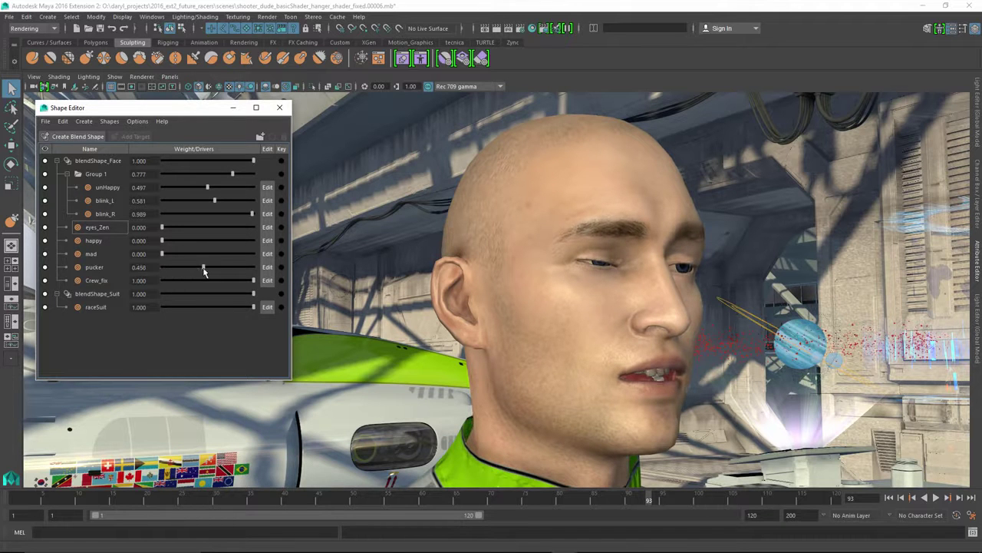
pyautogui.click(93, 268)
pyautogui.rightClick(93, 269)
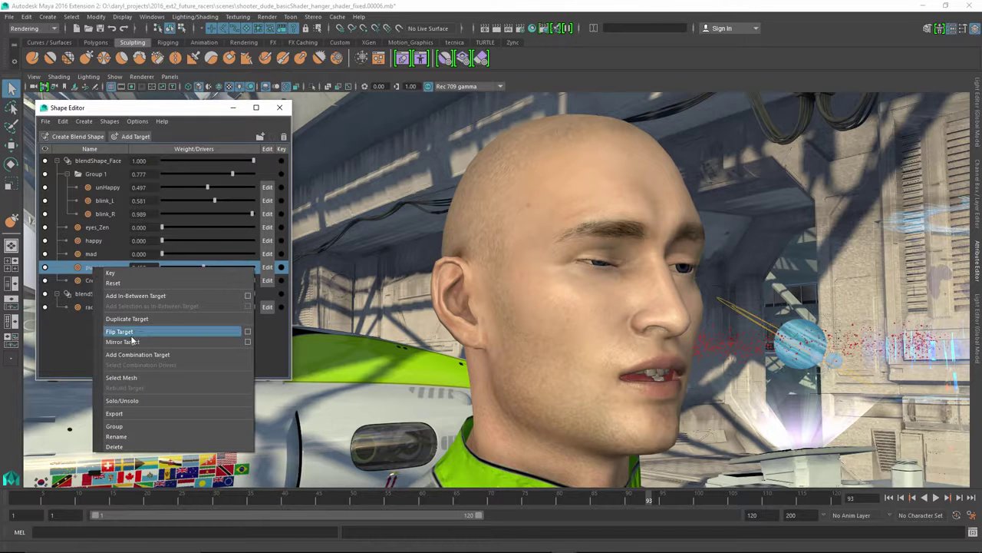
pyautogui.click(127, 400)
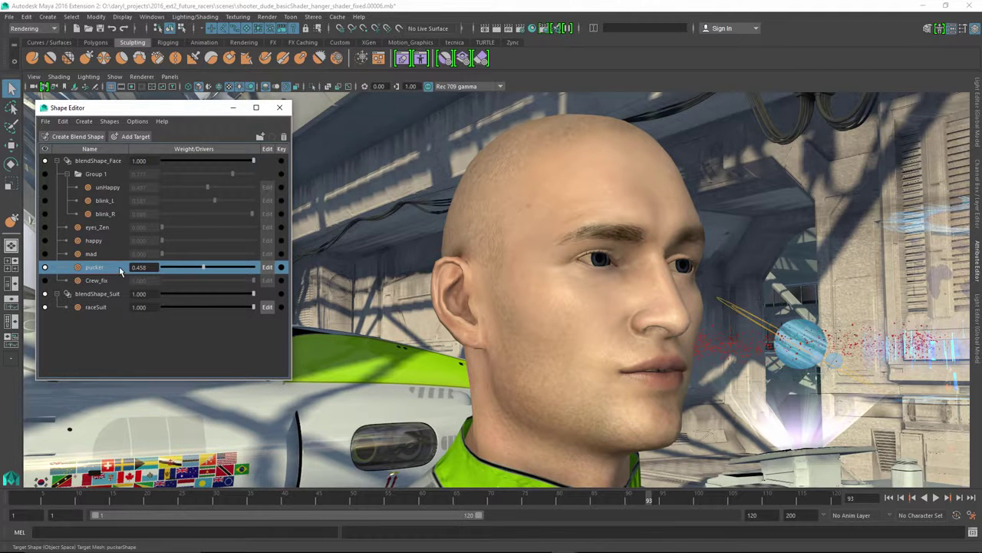
pyautogui.rightClick(97, 268)
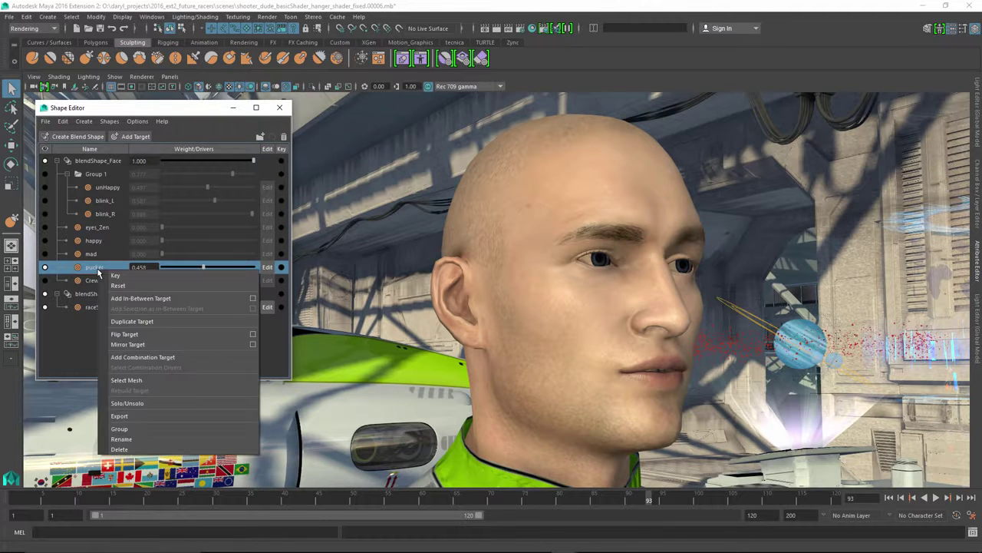
pyautogui.click(147, 401)
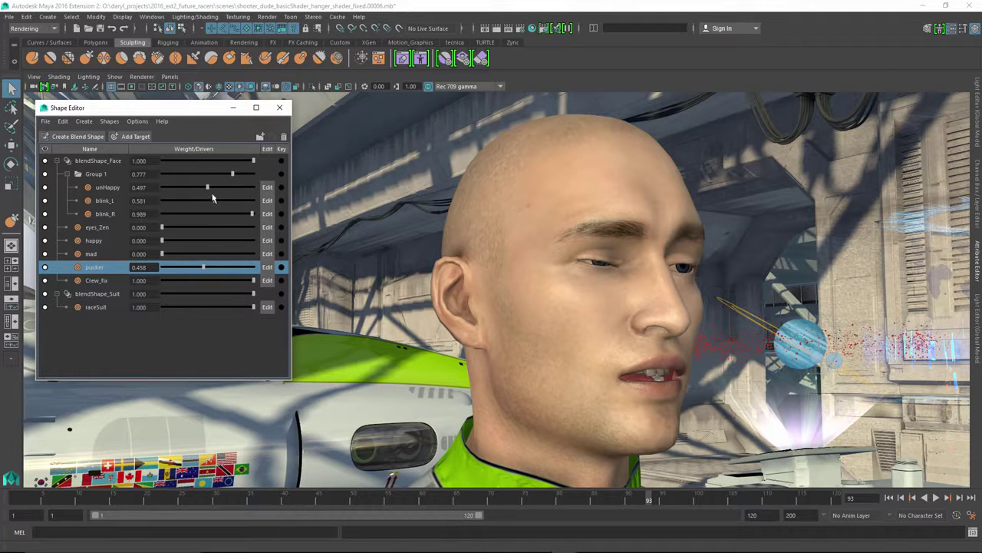
# - Set the weights of Group 1, happy and Crew_fix to 0.000, and raise mad and pucker to 1.000
pyautogui.moveTo(229, 177); pyautogui.dragTo(81, 178)
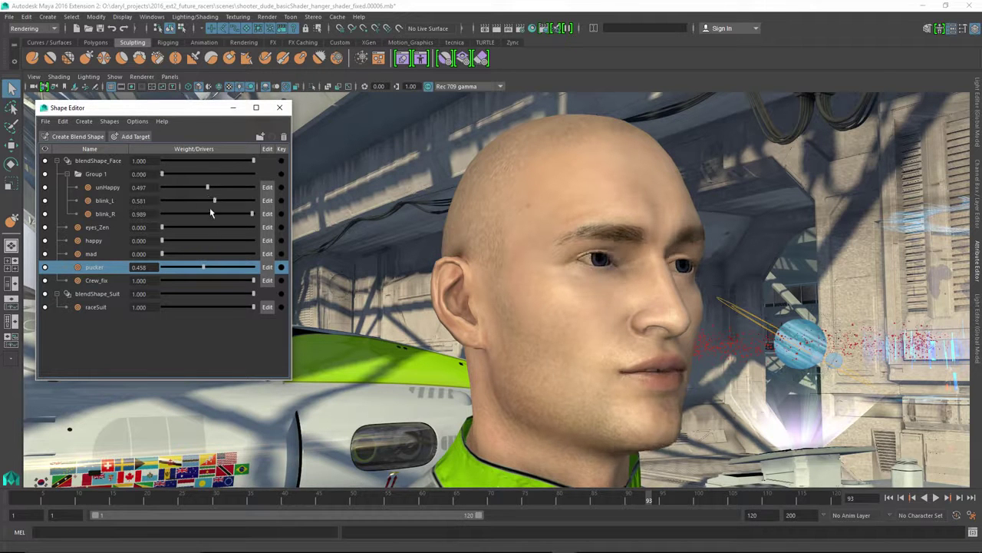
pyautogui.moveTo(204, 271); pyautogui.dragTo(159, 275)
pyautogui.moveTo(253, 284); pyautogui.dragTo(263, 256)
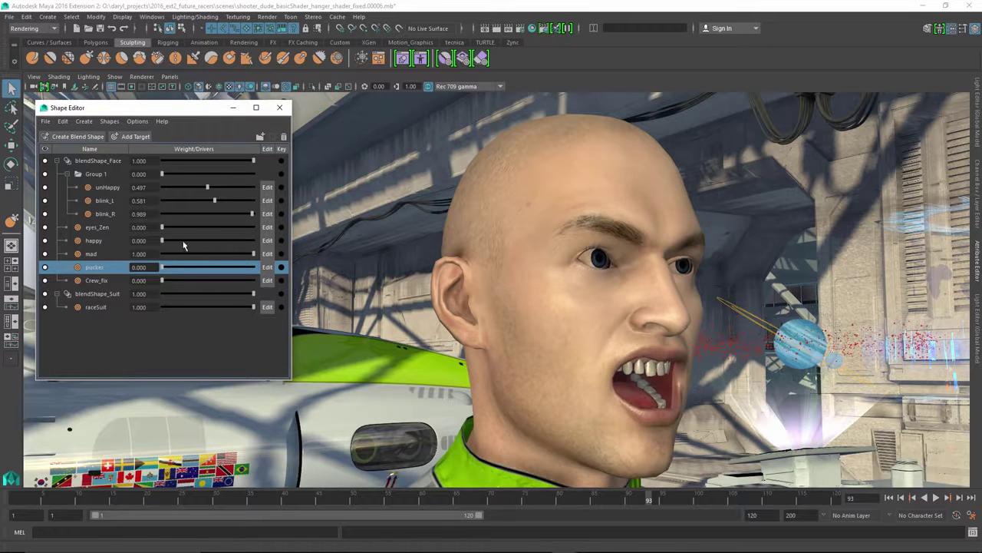
pyautogui.moveTo(166, 242); pyautogui.dragTo(278, 248)
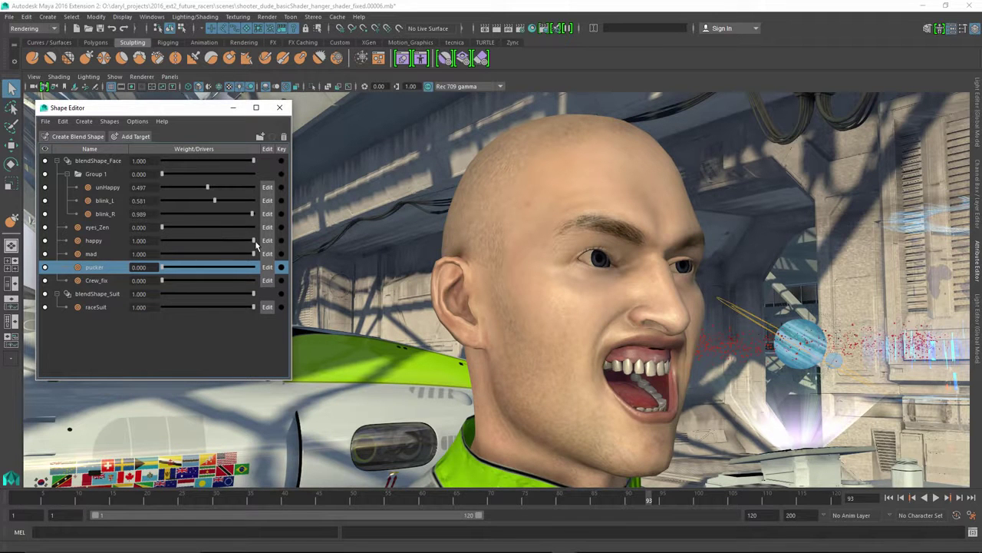
pyautogui.moveTo(151, 240); pyautogui.dragTo(261, 268)
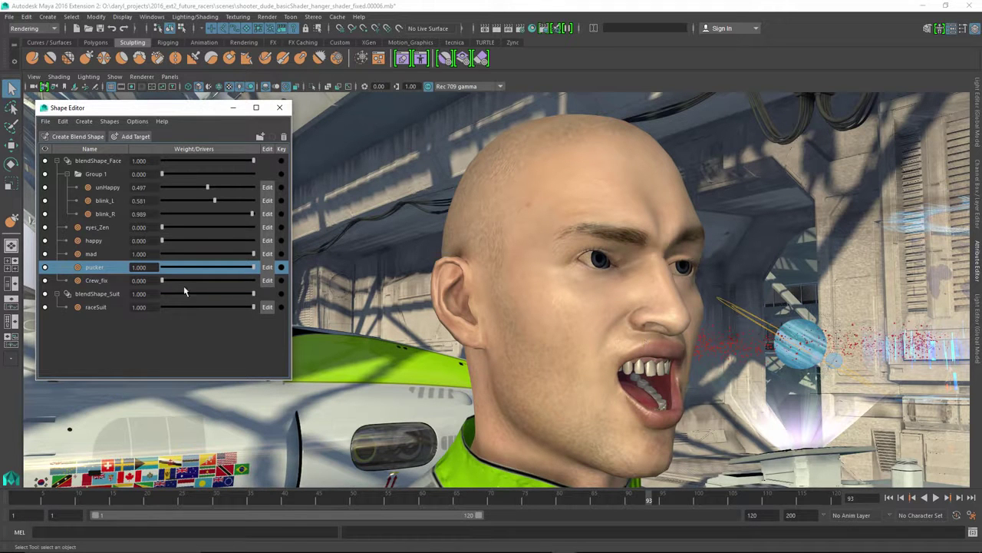
# - Add a combination target driven by the mad and pucker targets
pyautogui.keyDown('ctrl'); pyautogui.click(96, 254); pyautogui.keyUp('ctrl')
pyautogui.rightClick(94, 256)
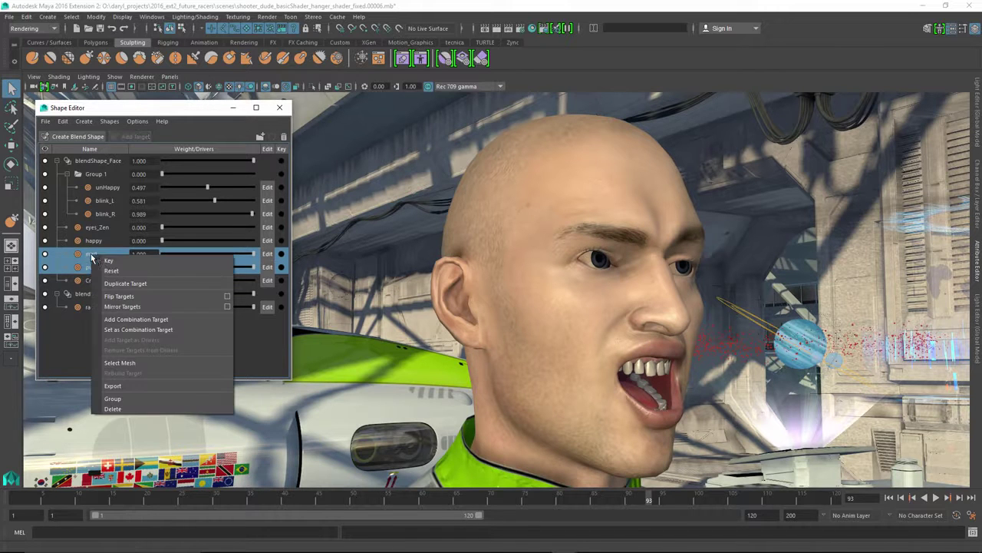
pyautogui.click(192, 321)
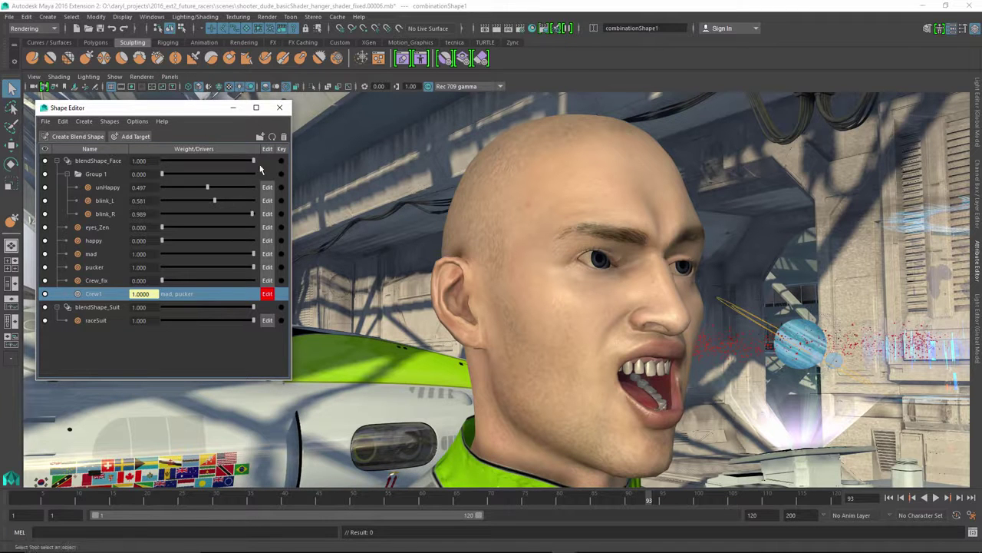
# - Sculpt the area around the mouth and the jaw on the combination target with the Grab tool, and turn off its editing
pyautogui.click(86, 59)
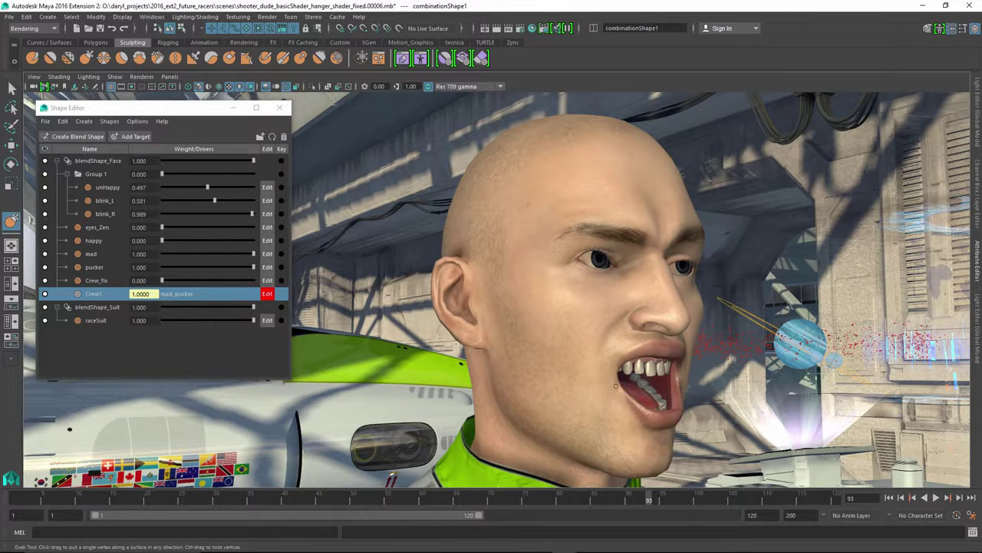
pyautogui.moveTo(614, 385)
pyautogui.keyDown('alt'); pyautogui.mouseDown()
pyautogui.moveTo(507, 361)
pyautogui.moveTo(515, 355)
pyautogui.mouseUp(); pyautogui.keyUp('alt')
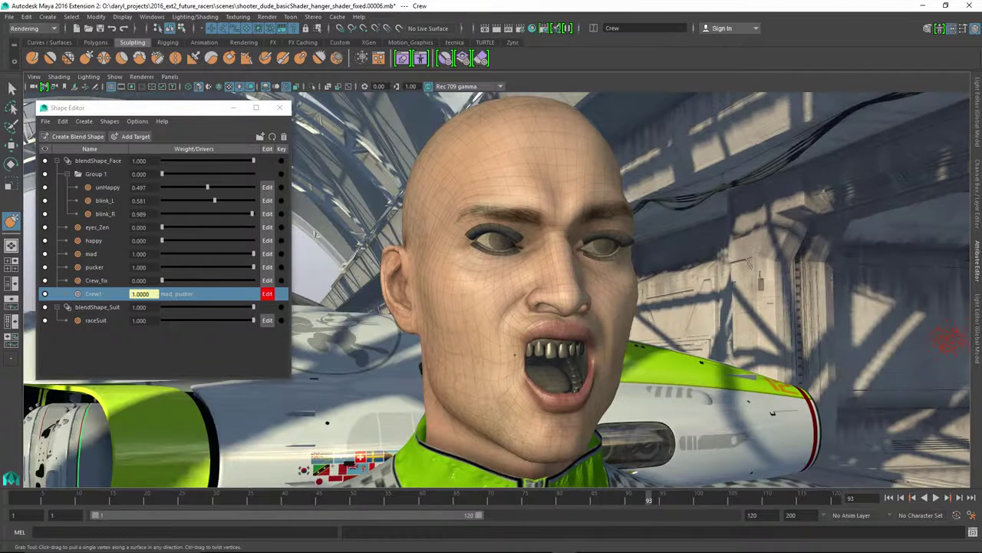
pyautogui.moveTo(605, 360); pyautogui.dragTo(600, 360)
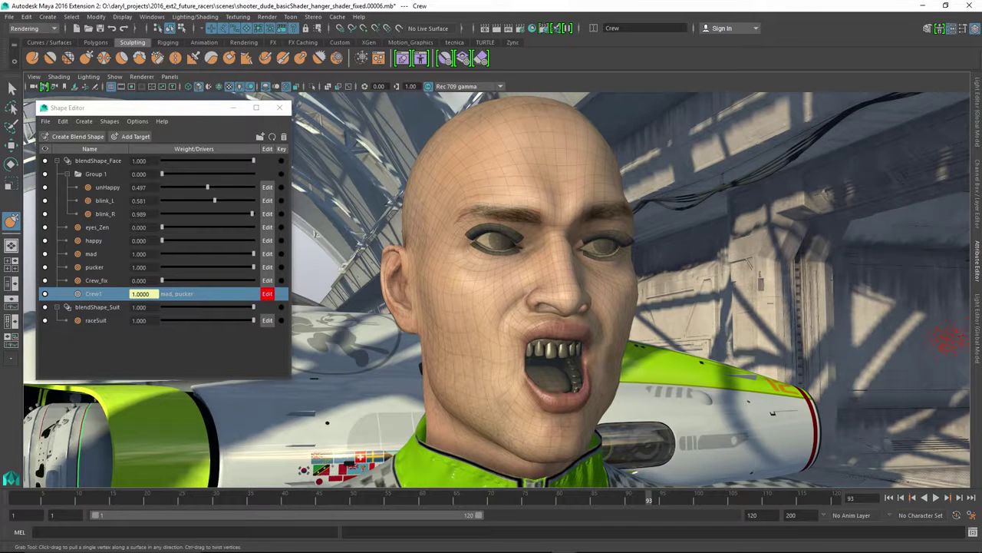
pyautogui.moveTo(522, 328)
pyautogui.mouseDown()
pyautogui.moveTo(532, 332)
pyautogui.moveTo(517, 307)
pyautogui.mouseUp()
pyautogui.moveTo(519, 386); pyautogui.dragTo(521, 383)
pyautogui.moveTo(468, 401)
pyautogui.mouseDown()
pyautogui.moveTo(489, 374)
pyautogui.moveTo(533, 377)
pyautogui.moveTo(487, 417)
pyautogui.mouseUp()
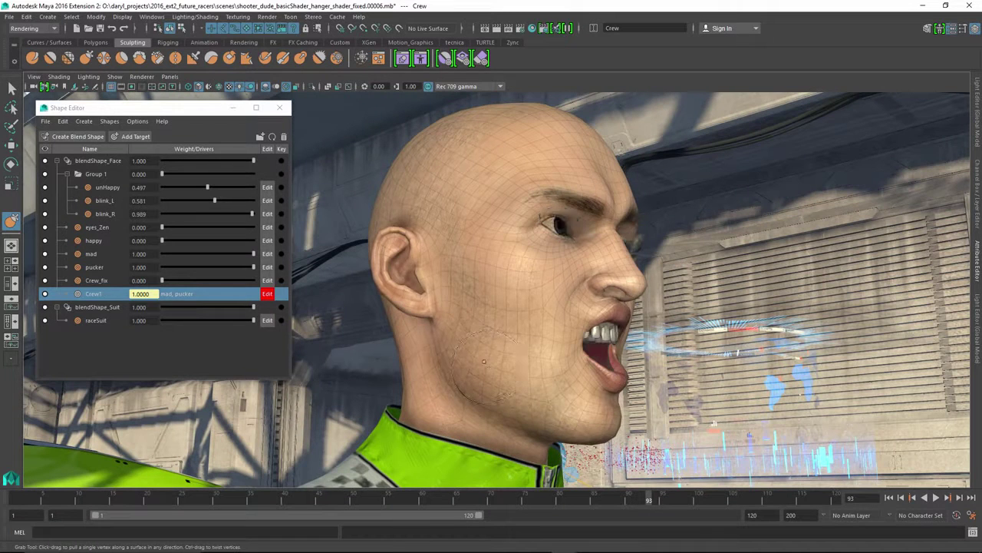
pyautogui.press('w')
pyautogui.click(267, 293)
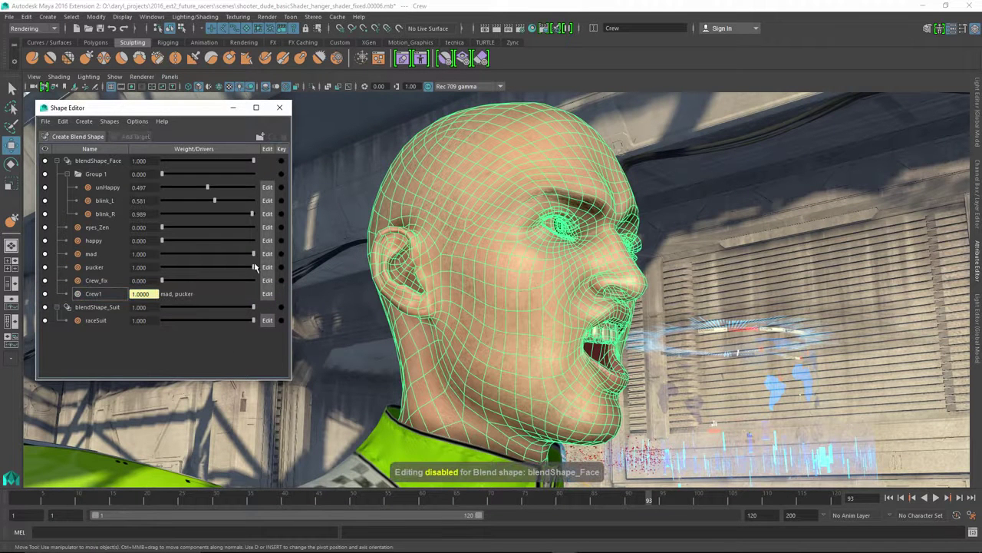
# - Vary the mad and pucker weights to test the combination target, leaving mad at about 0.525 and pucker at 0.000
pyautogui.click(351, 197)
pyautogui.moveTo(351, 198)
pyautogui.keyDown('alt'); pyautogui.mouseDown()
pyautogui.moveTo(333, 207)
pyautogui.moveTo(350, 205)
pyautogui.mouseUp(); pyautogui.keyUp('alt')
pyautogui.moveTo(254, 268); pyautogui.dragTo(162, 268)
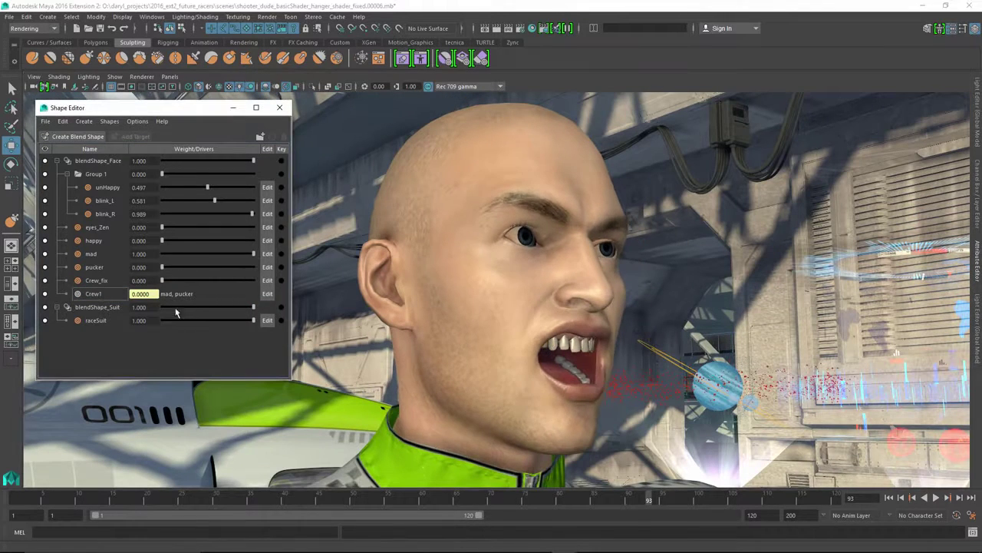
pyautogui.moveTo(247, 254); pyautogui.dragTo(224, 268)
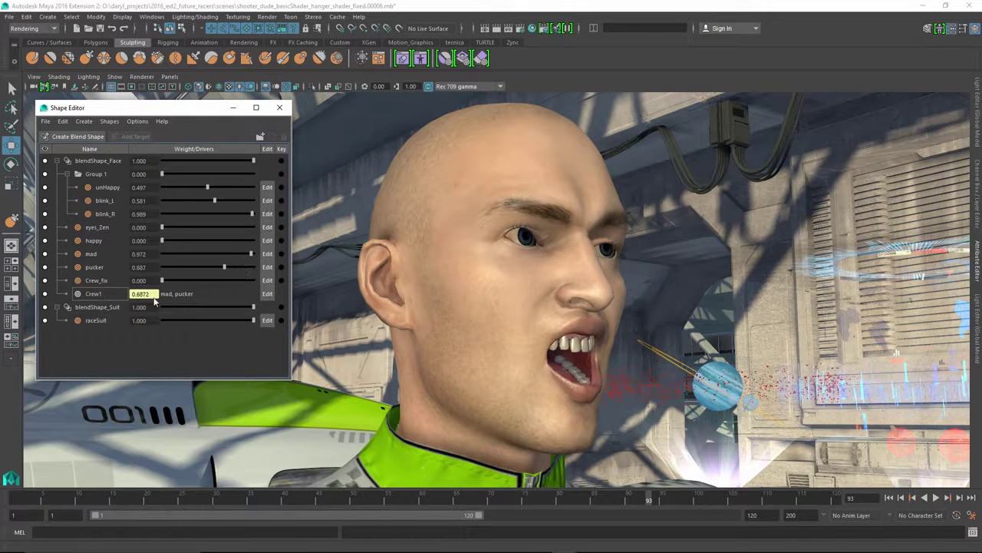
pyautogui.moveTo(246, 257); pyautogui.dragTo(209, 269)
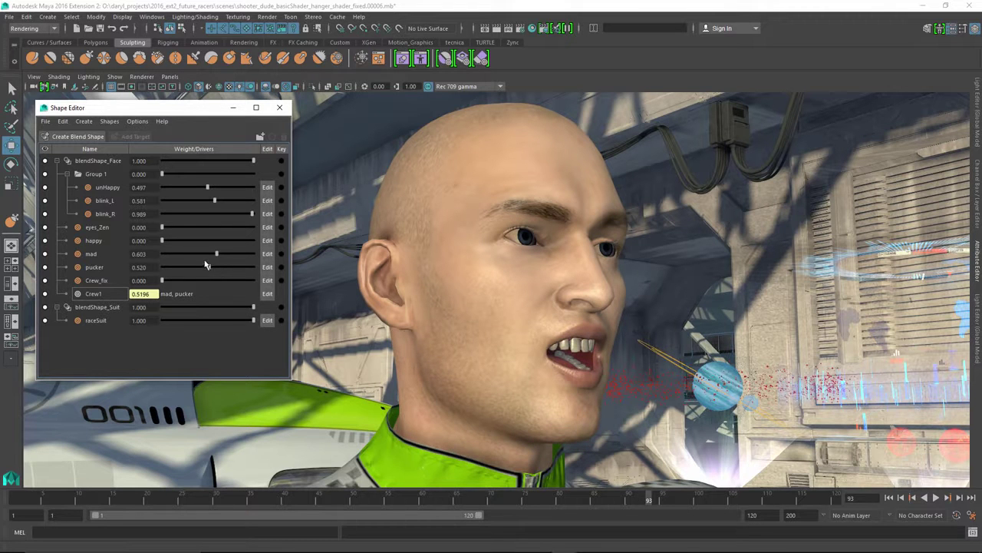
pyautogui.moveTo(210, 257)
pyautogui.mouseDown()
pyautogui.moveTo(207, 267)
pyautogui.moveTo(159, 269)
pyautogui.moveTo(162, 257)
pyautogui.moveTo(243, 255)
pyautogui.moveTo(189, 258)
pyautogui.moveTo(210, 258)
pyautogui.mouseUp()
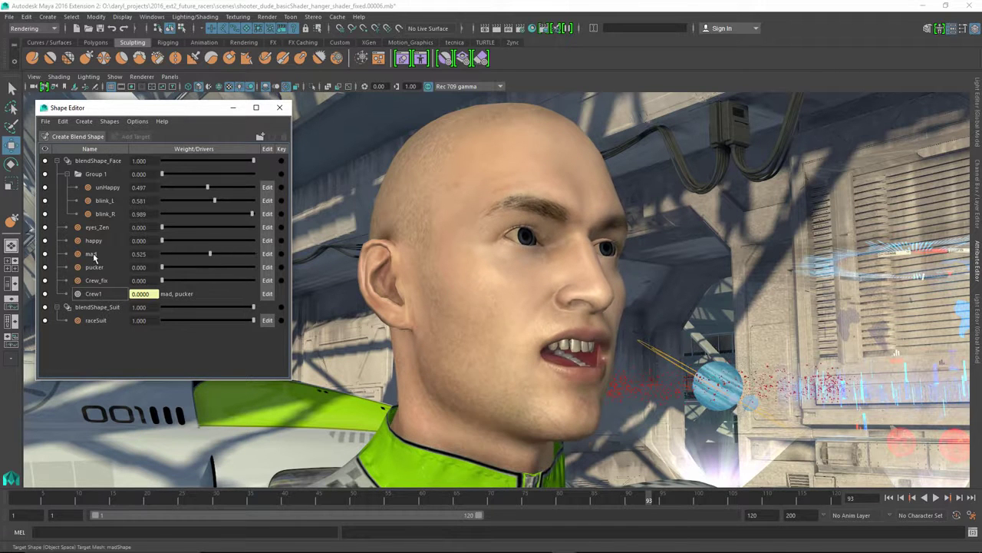
# - Add a relative in-between target to mad, using its current shape weight of 0.525
pyautogui.rightClick(93, 253)
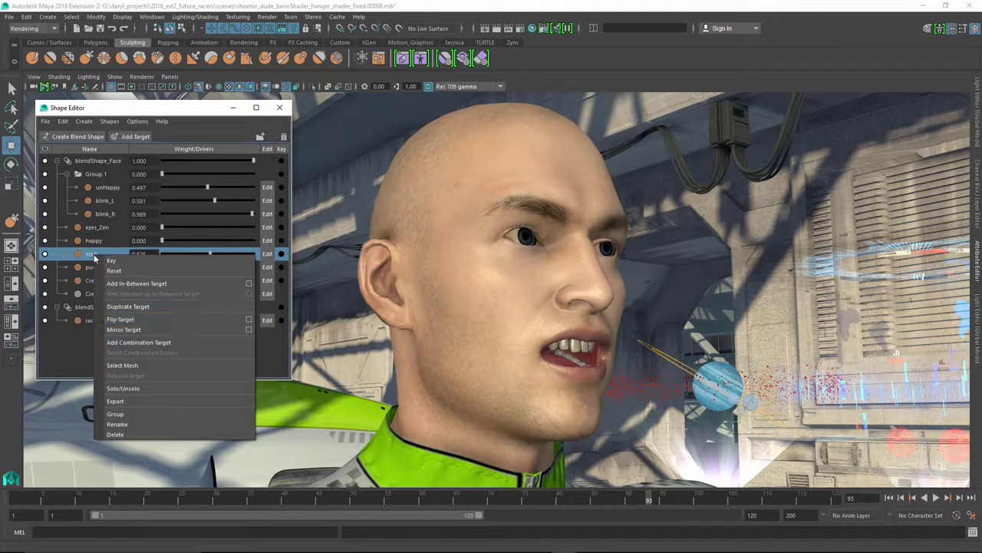
pyautogui.click(246, 285)
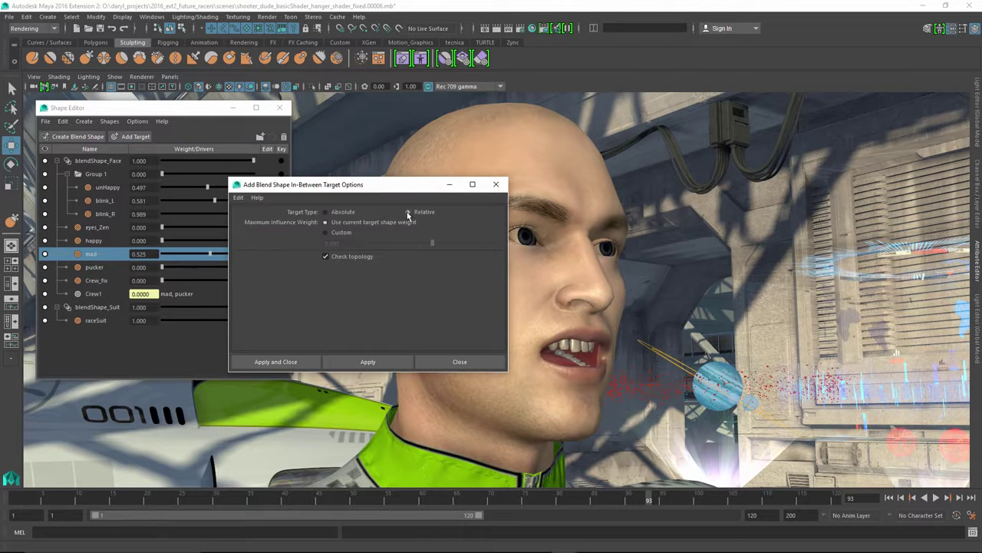
pyautogui.click(347, 363)
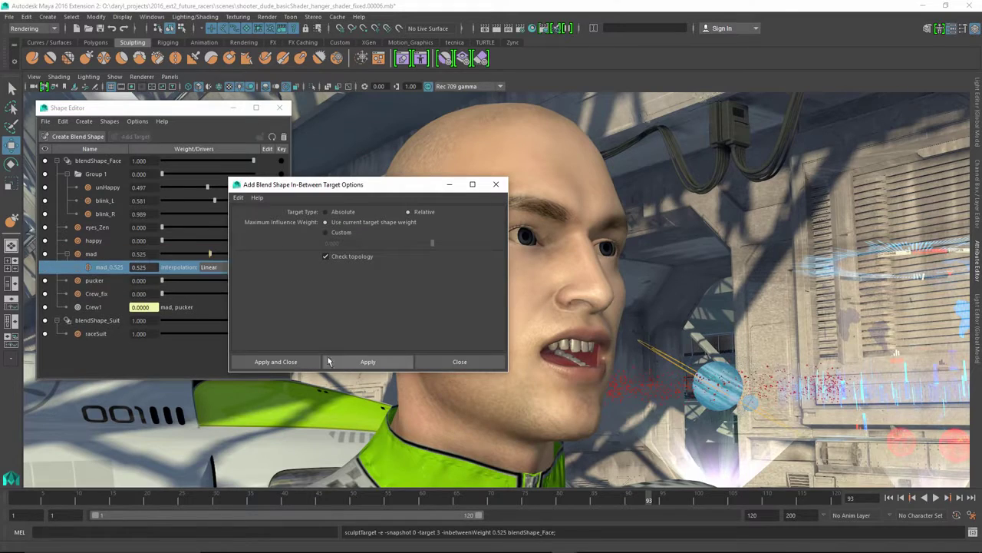
pyautogui.click(463, 360)
# - Reshape the lips in profile on the mad in-between target with the Grab tool, and turn off its editing
pyautogui.keyDown('alt'); pyautogui.moveTo(537, 357); pyautogui.dragTo(511, 336); pyautogui.keyUp('alt')
pyautogui.keyDown('alt'); pyautogui.moveTo(573, 340); pyautogui.dragTo(572, 347); pyautogui.keyUp('alt')
pyautogui.keyDown('alt'); pyautogui.moveTo(559, 337); pyautogui.dragTo(514, 322, button='middle'); pyautogui.keyUp('alt')
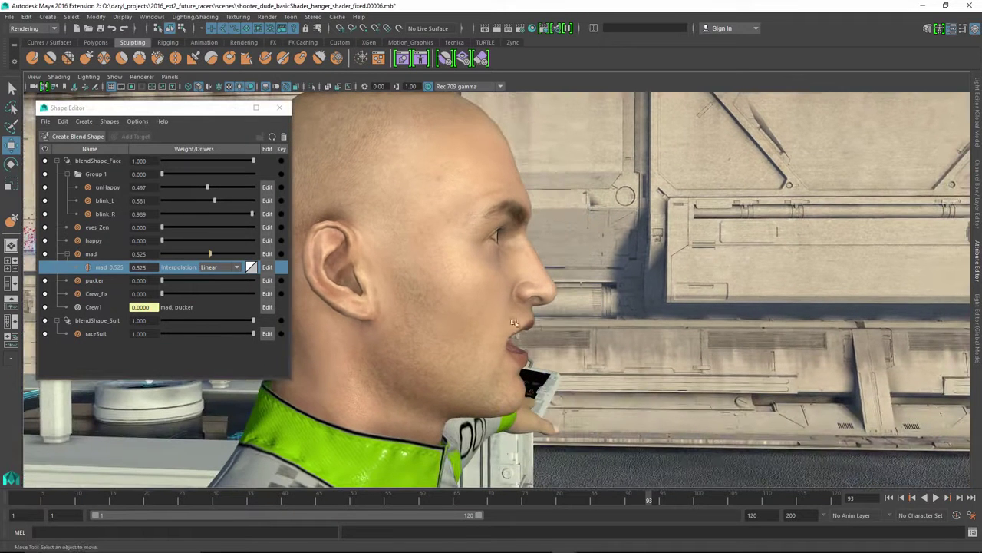
pyautogui.click(267, 267)
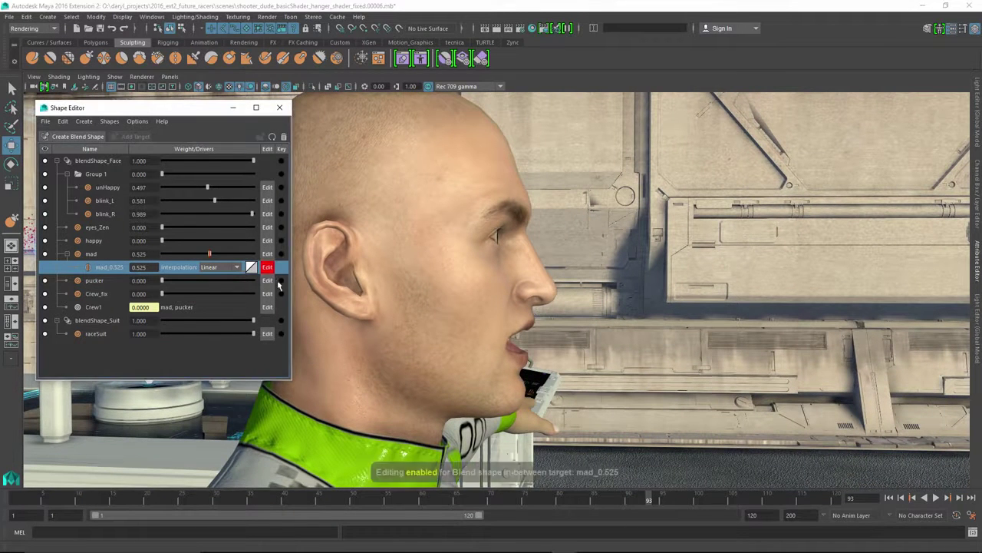
pyautogui.click(86, 58)
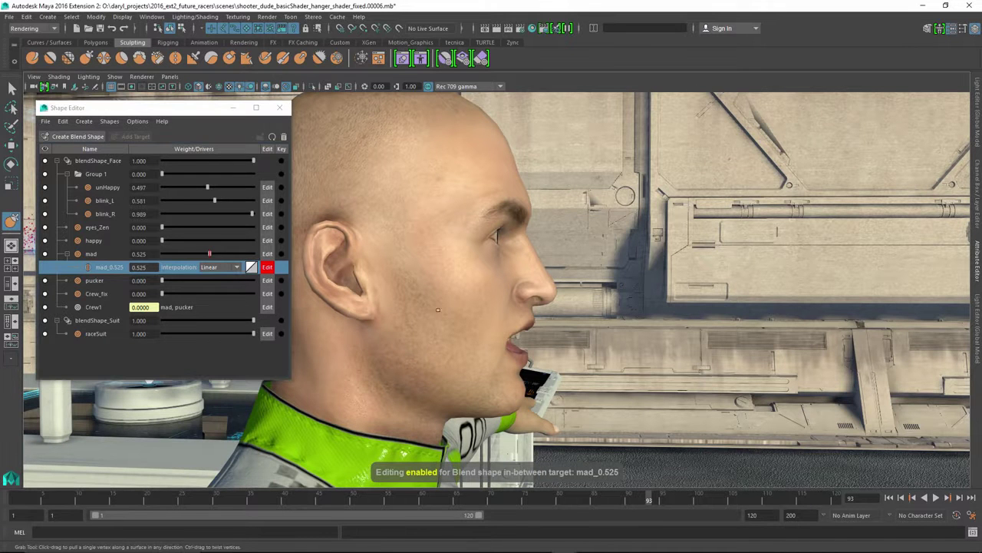
pyautogui.click(469, 346)
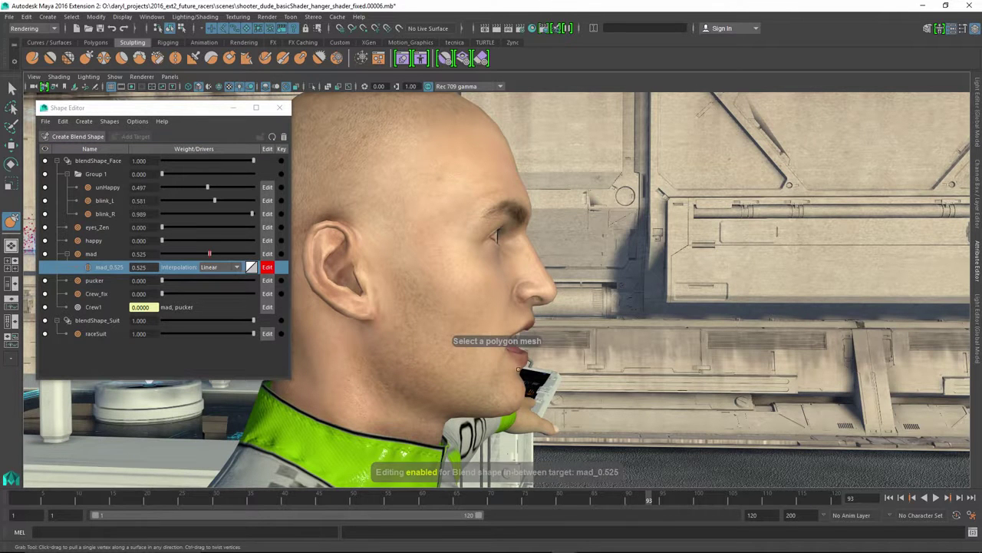
pyautogui.keyDown('alt'); pyautogui.moveTo(514, 366); pyautogui.dragTo(498, 366); pyautogui.keyUp('alt')
pyautogui.click(499, 366)
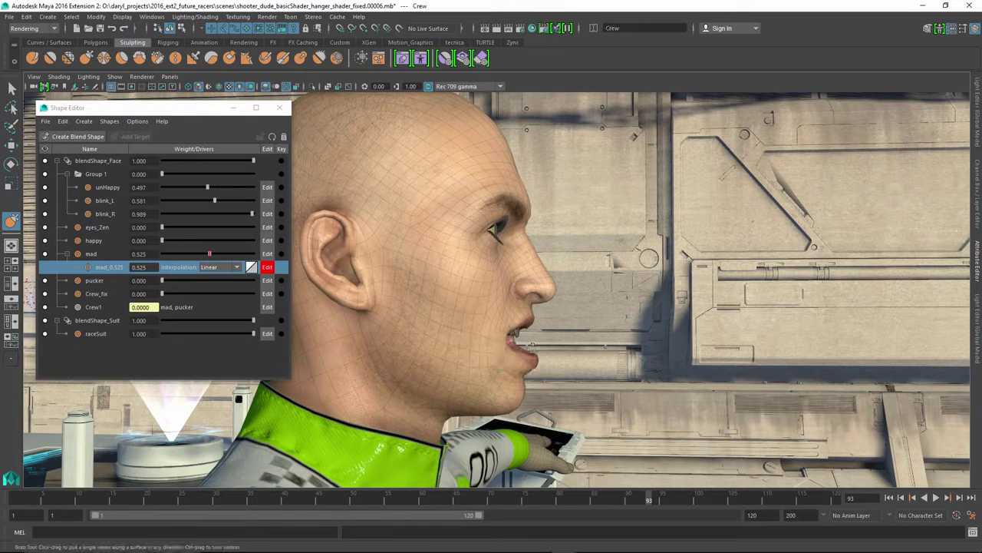
pyautogui.moveTo(529, 321)
pyautogui.mouseDown()
pyautogui.moveTo(542, 323)
pyautogui.moveTo(508, 331)
pyautogui.moveTo(518, 331)
pyautogui.mouseUp()
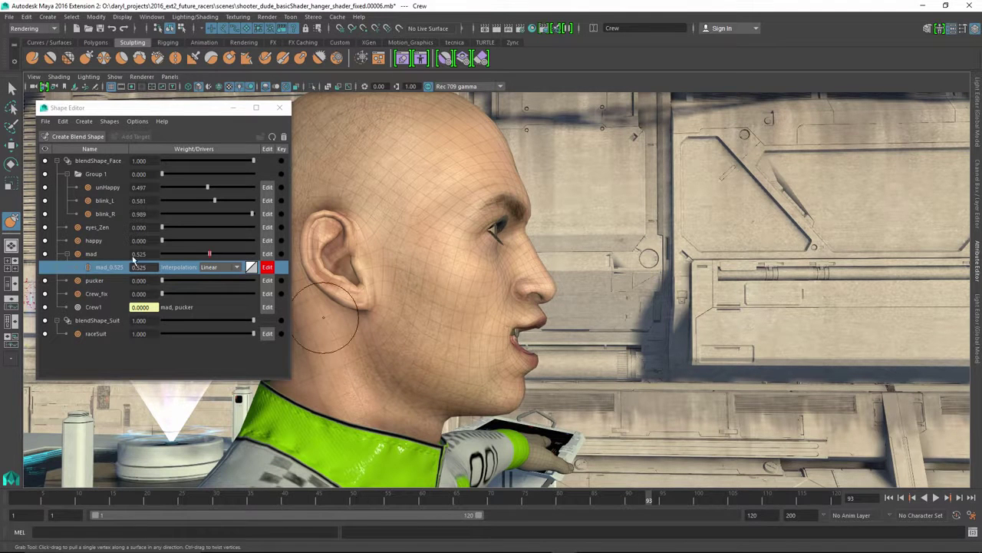
pyautogui.click(267, 266)
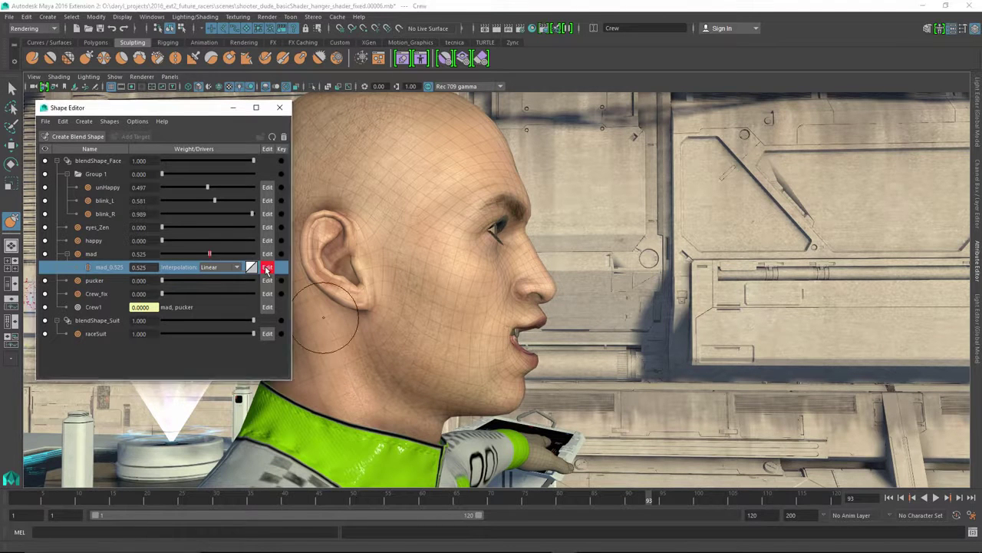
# - Bend the in-between target's linear falloff curve upward into a custom curve and test it by raising mad to about 0.816
pyautogui.moveTo(207, 254)
pyautogui.mouseDown()
pyautogui.moveTo(135, 257)
pyautogui.moveTo(251, 263)
pyautogui.moveTo(211, 256)
pyautogui.mouseUp()
pyautogui.click(251, 267)
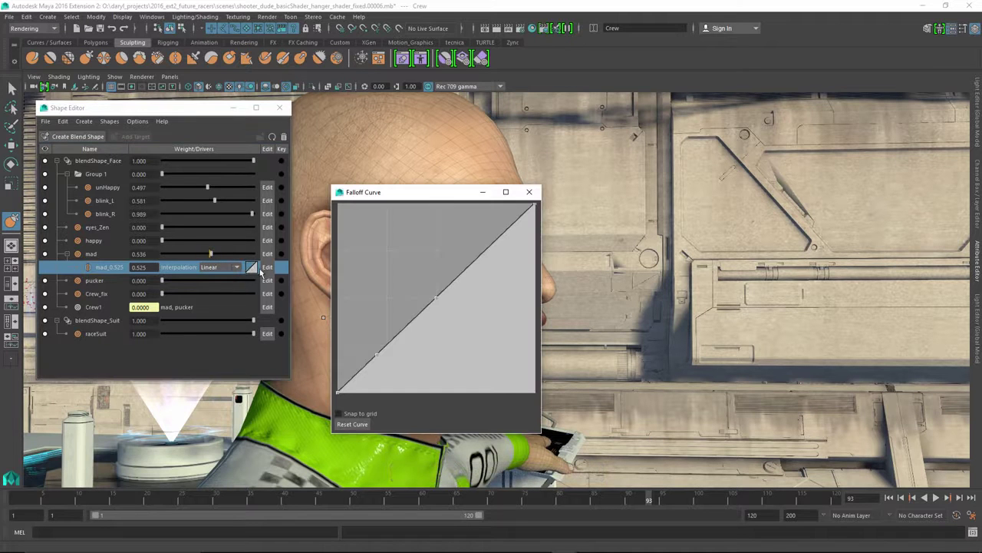
pyautogui.moveTo(434, 301); pyautogui.dragTo(382, 224)
pyautogui.click(529, 192)
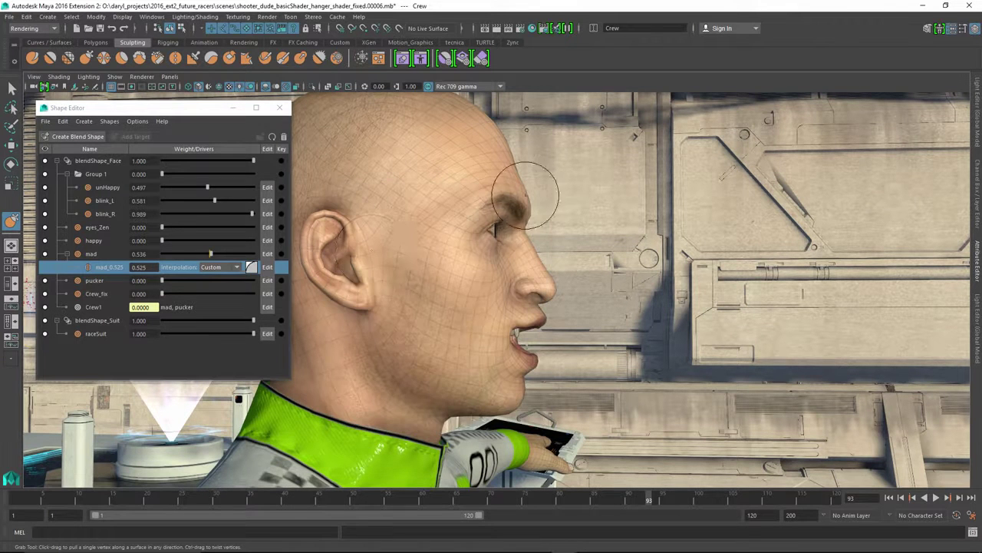
pyautogui.moveTo(211, 254); pyautogui.dragTo(237, 258)
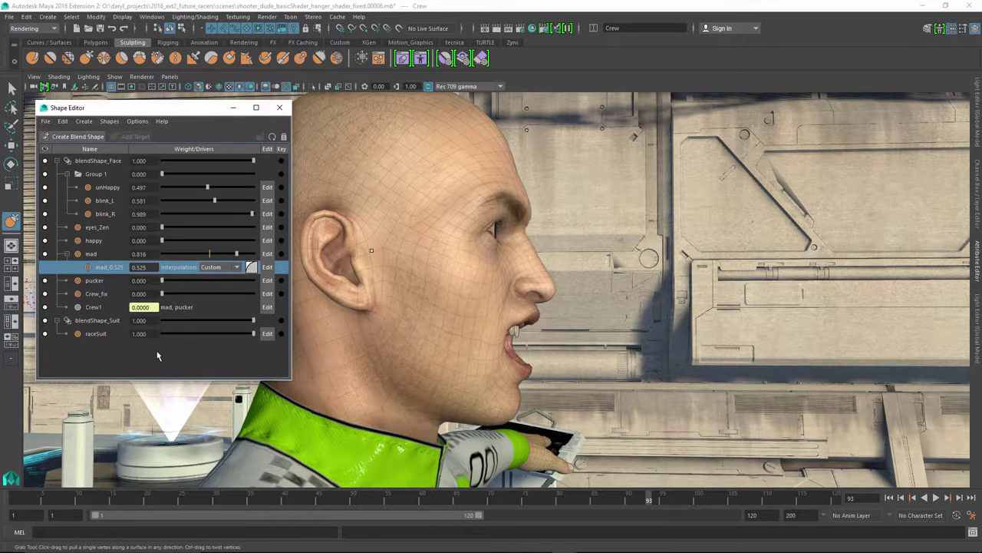